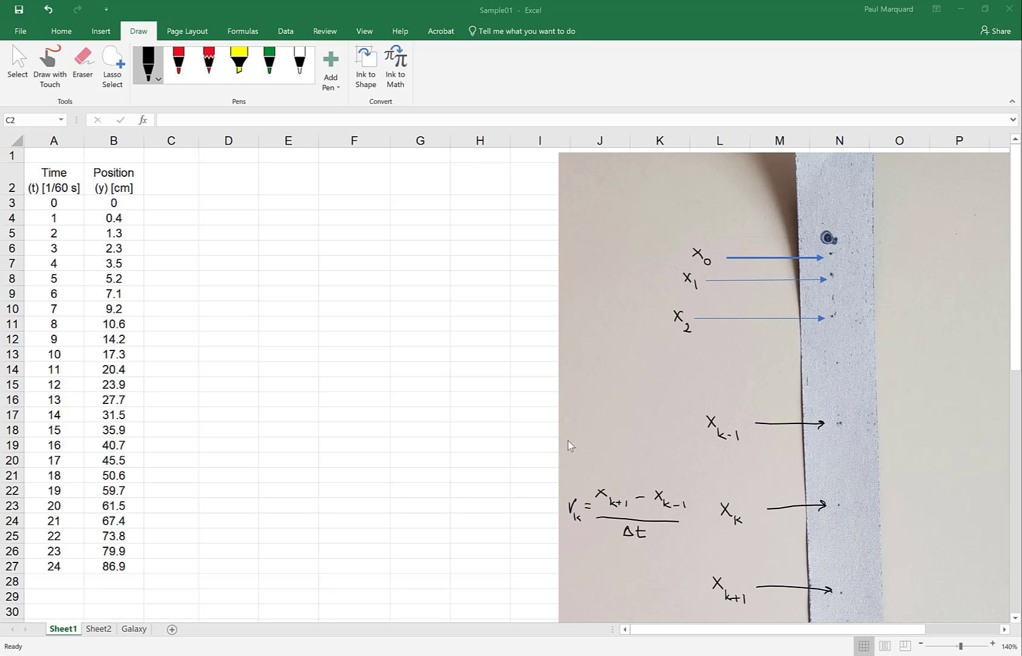
Enter the two-line column header "Velocity" and "(v) [cm/s]" in cell C2
click(163, 180)
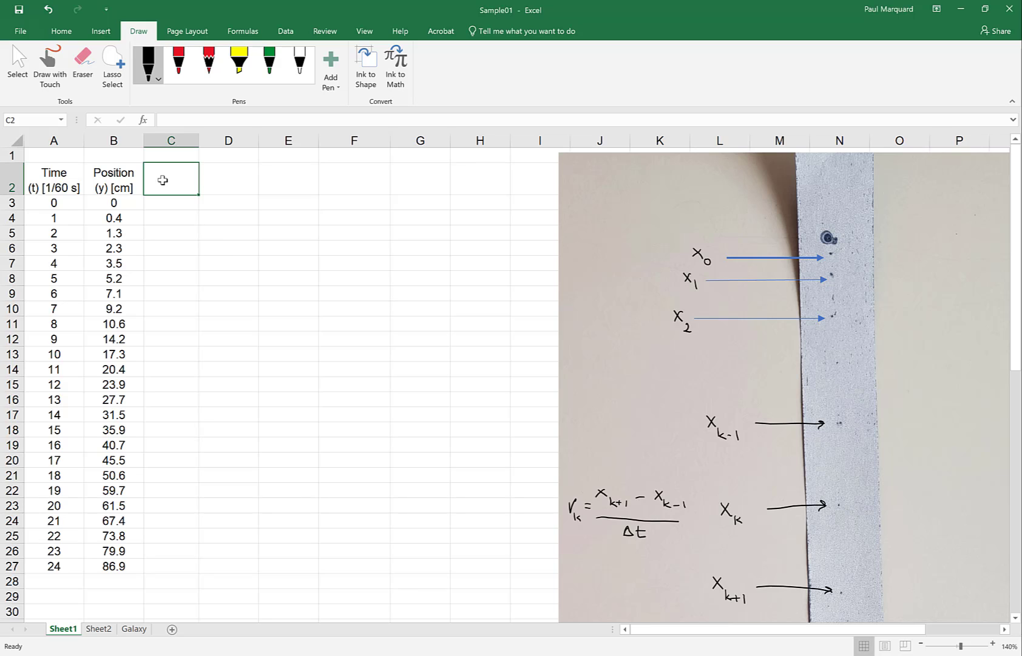
text(V)
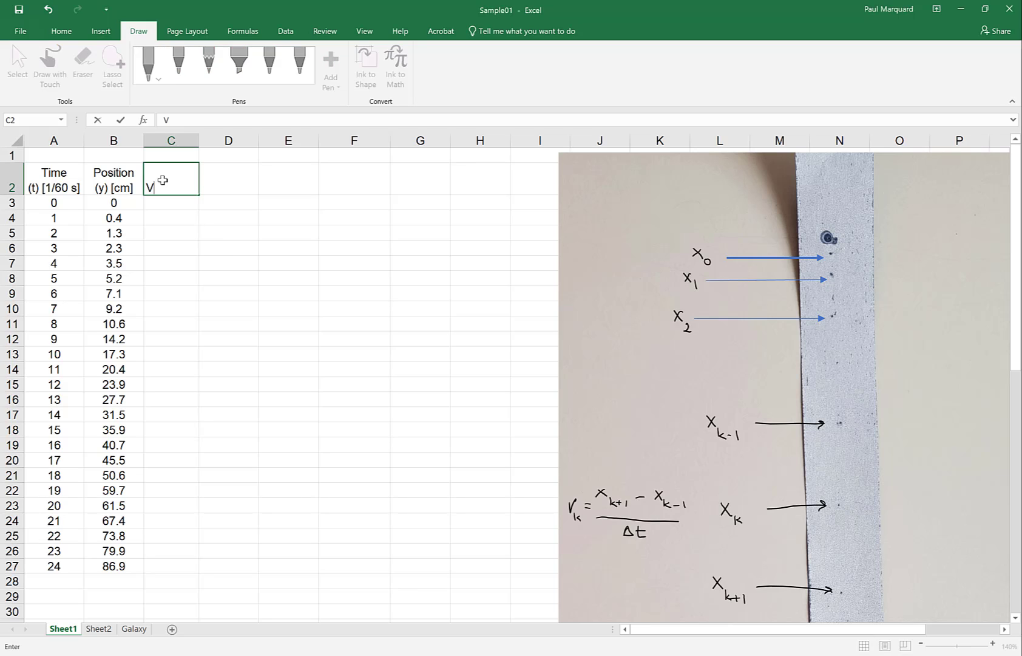
text(elocity)
key(alt+Return)
text((v) [cm/s])
key(Return)
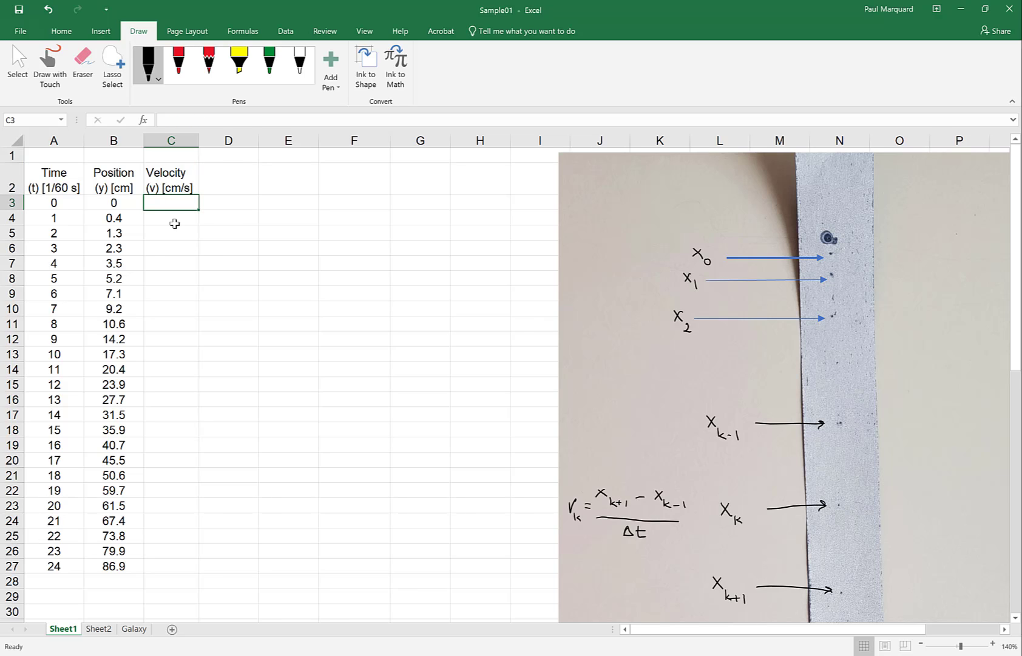
Enter the position difference formula =B10 - B8 in cell C9 of the Velocity column
click(162, 296)
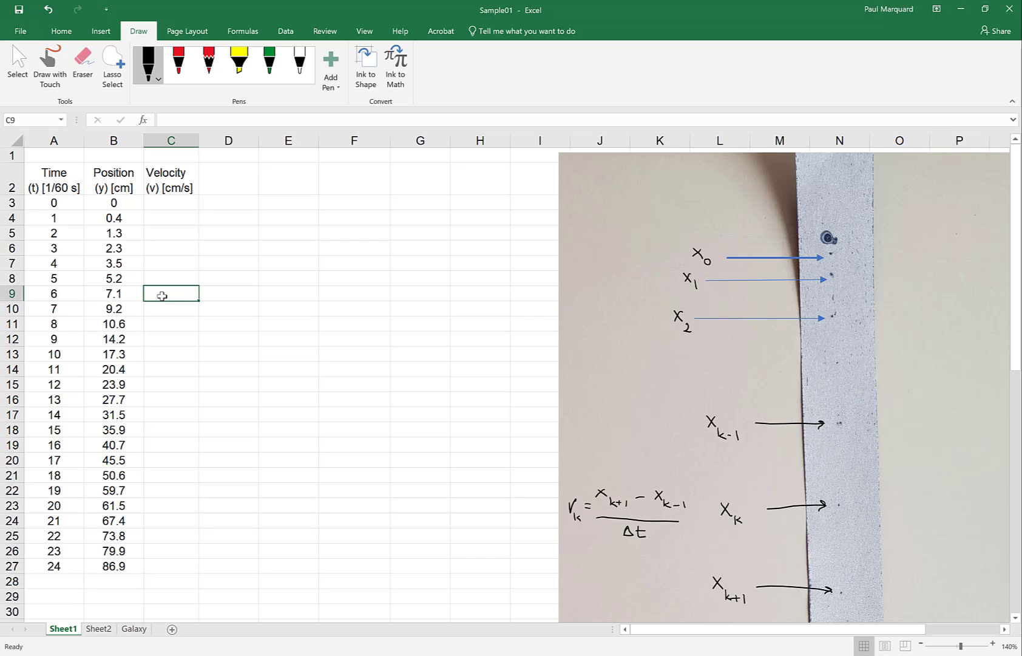
click(55, 291)
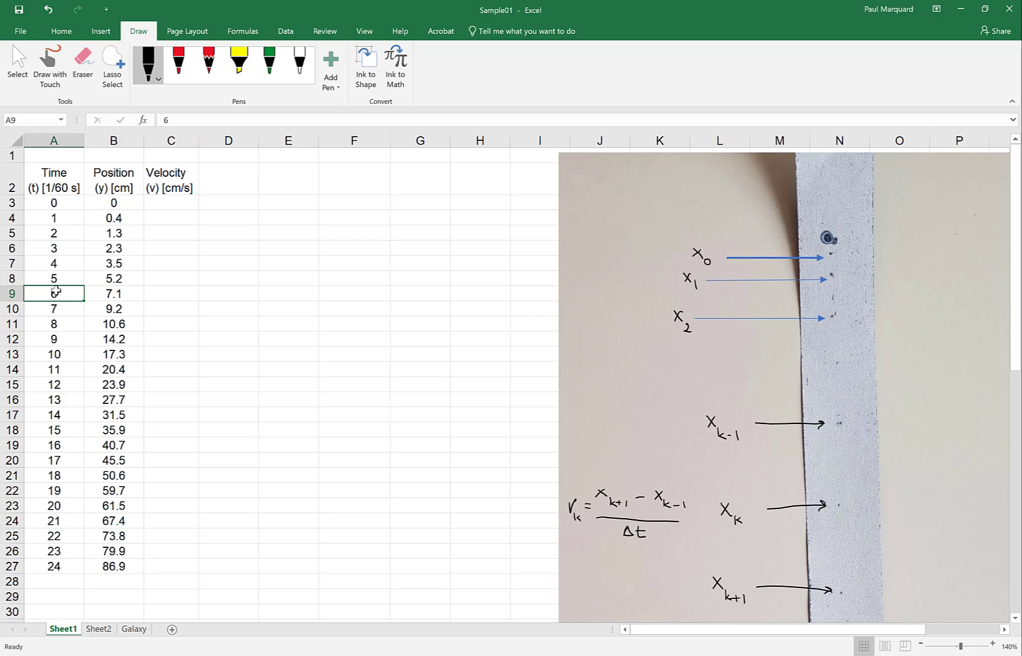
click(164, 292)
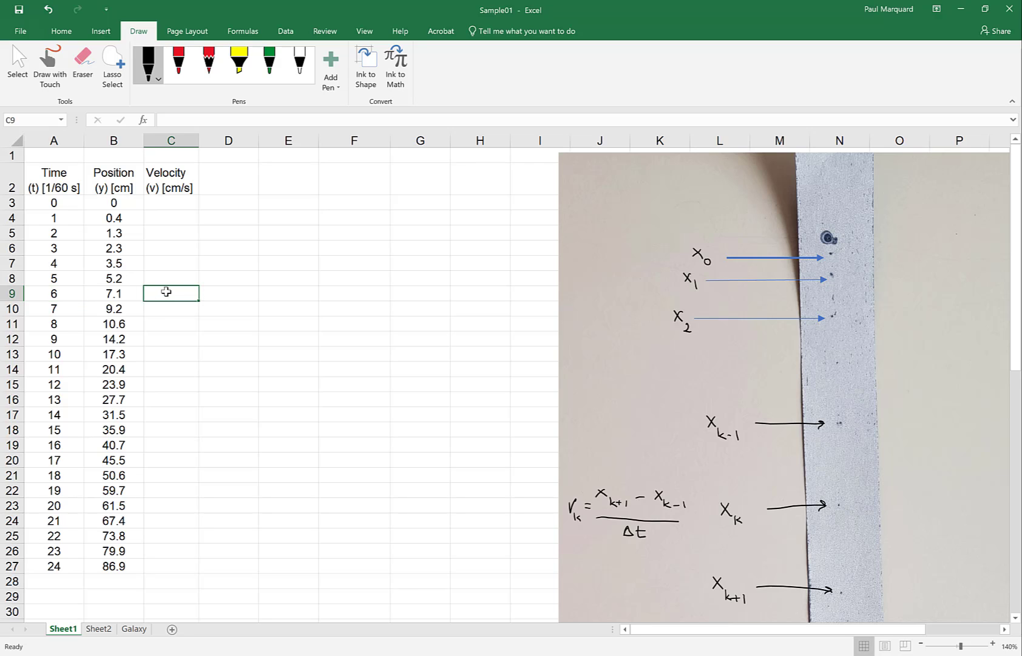
text(=)
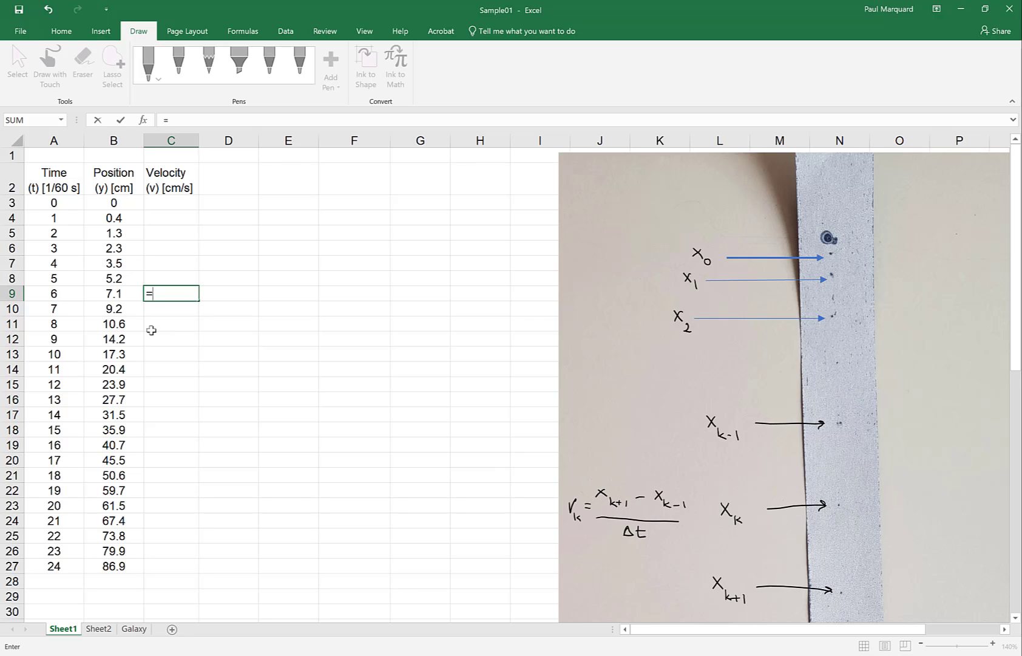
click(112, 307)
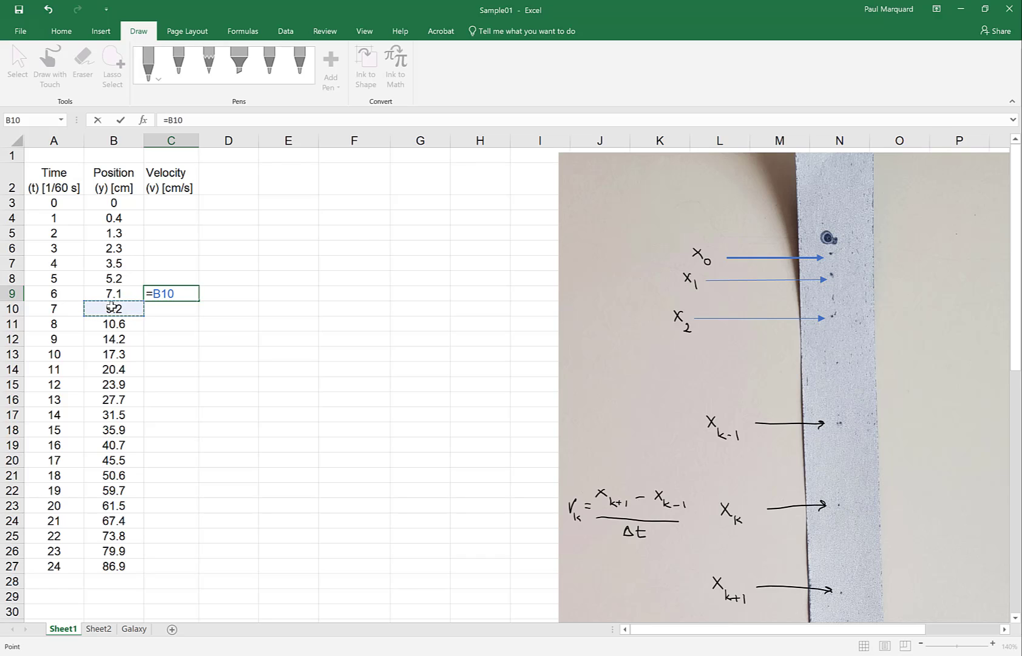
text(-)
click(112, 278)
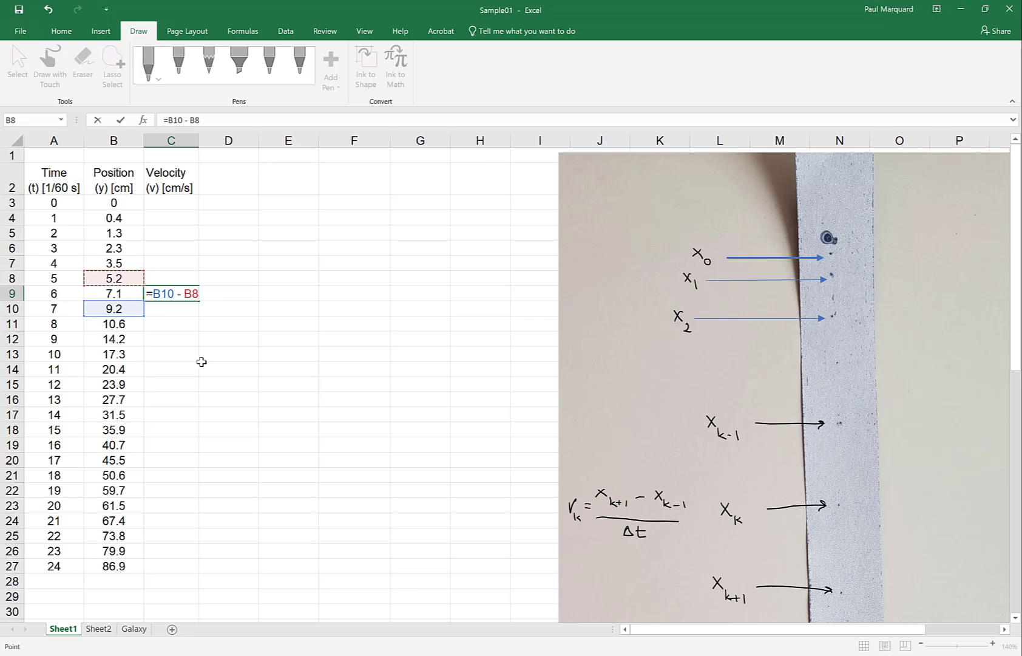
key(Return)
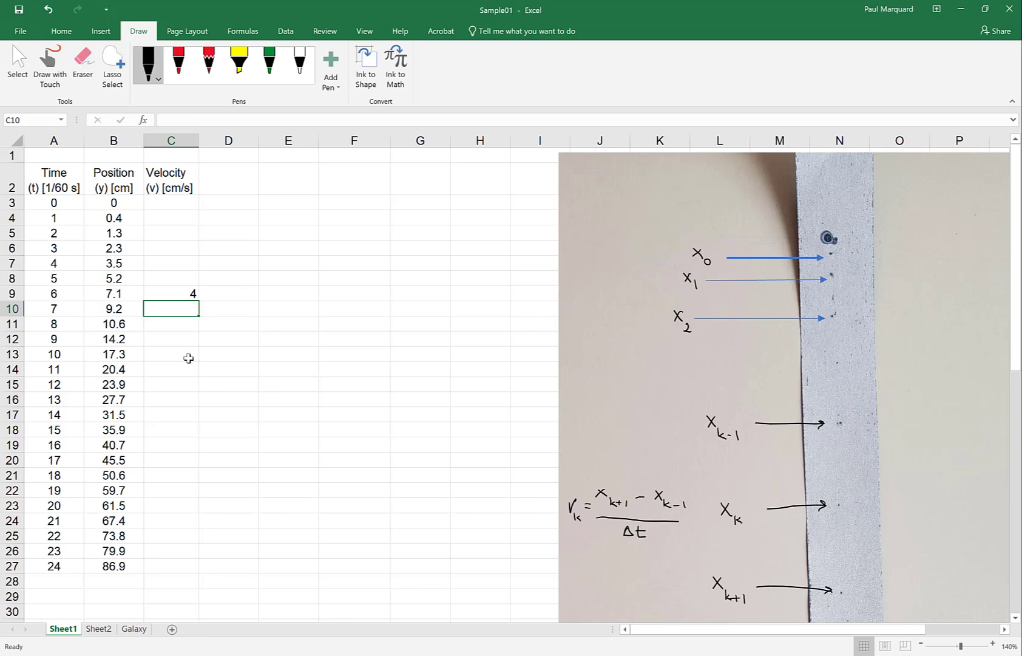
Edit the formula in C9 to divide the position difference by the time interval, as =(B10 - B8)/(2/60)
click(170, 293)
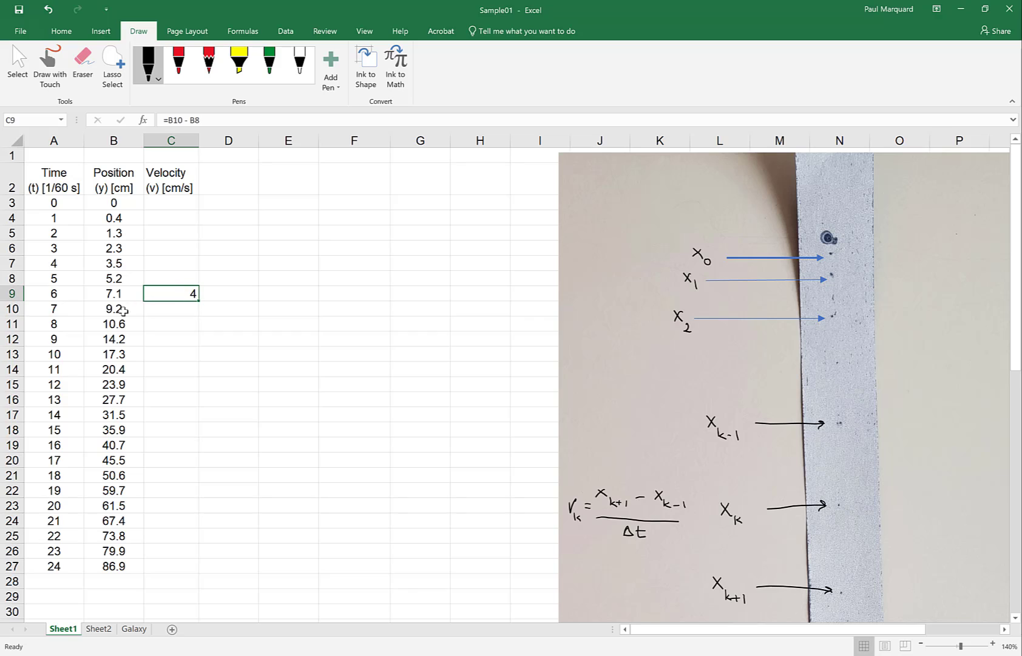
click(110, 311)
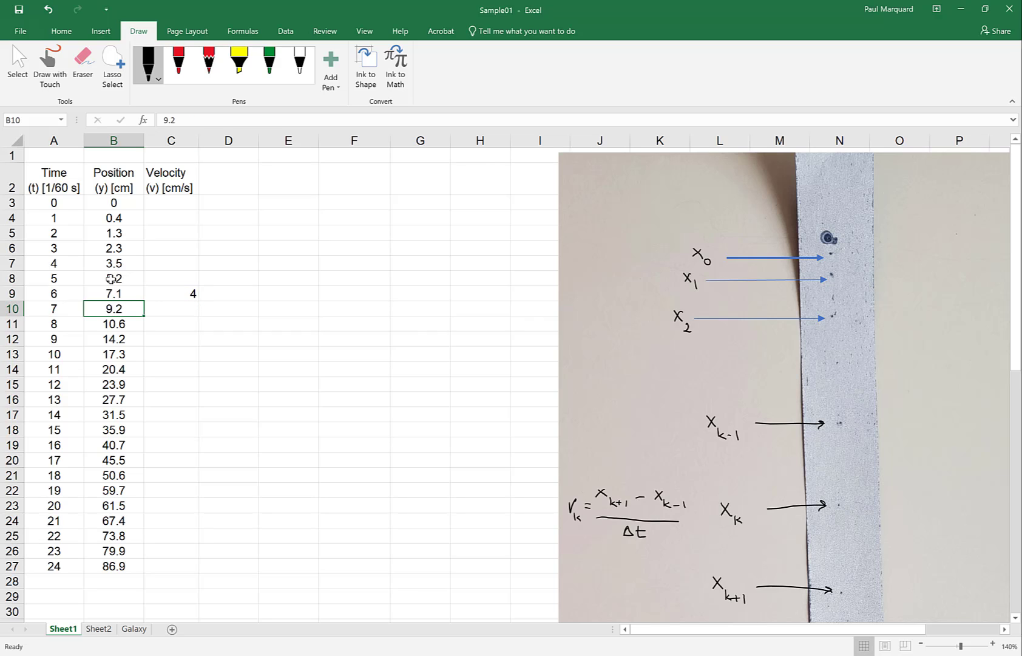
click(112, 279)
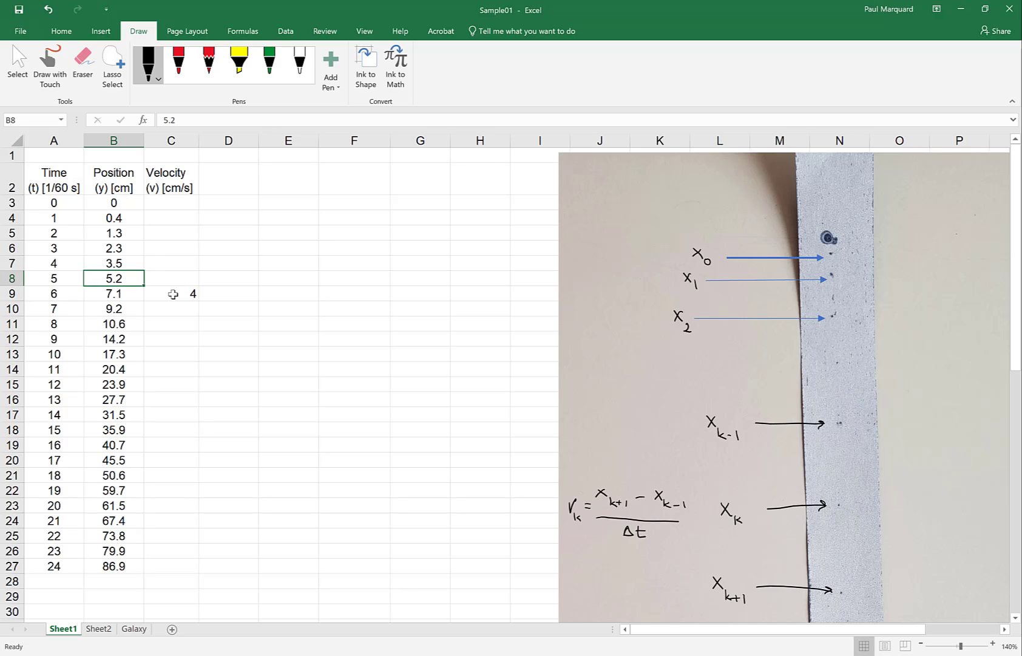
click(173, 294)
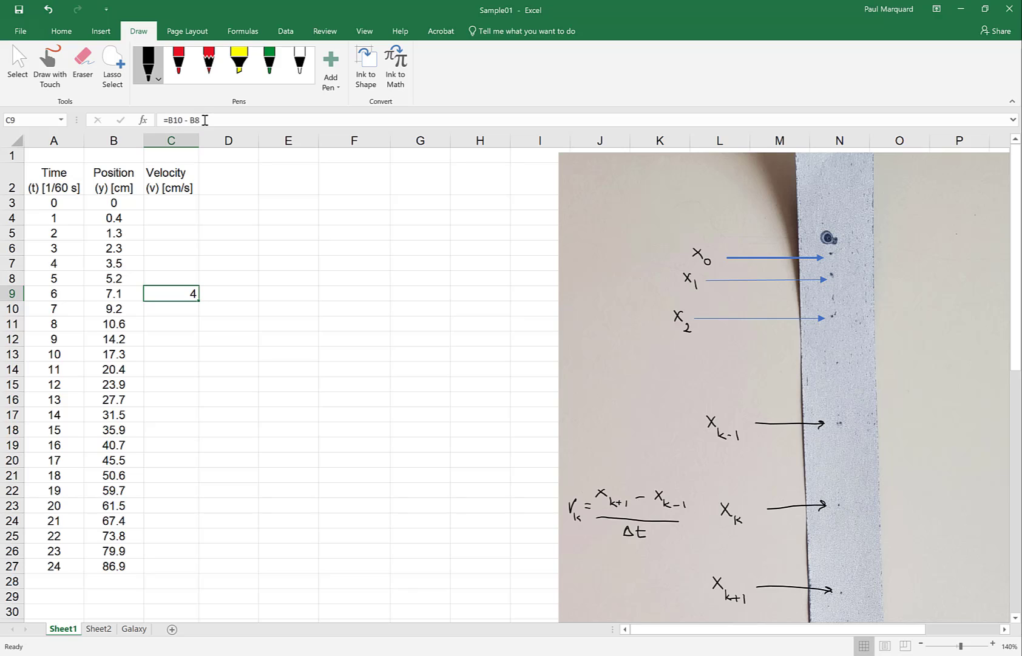
double_click(161, 292)
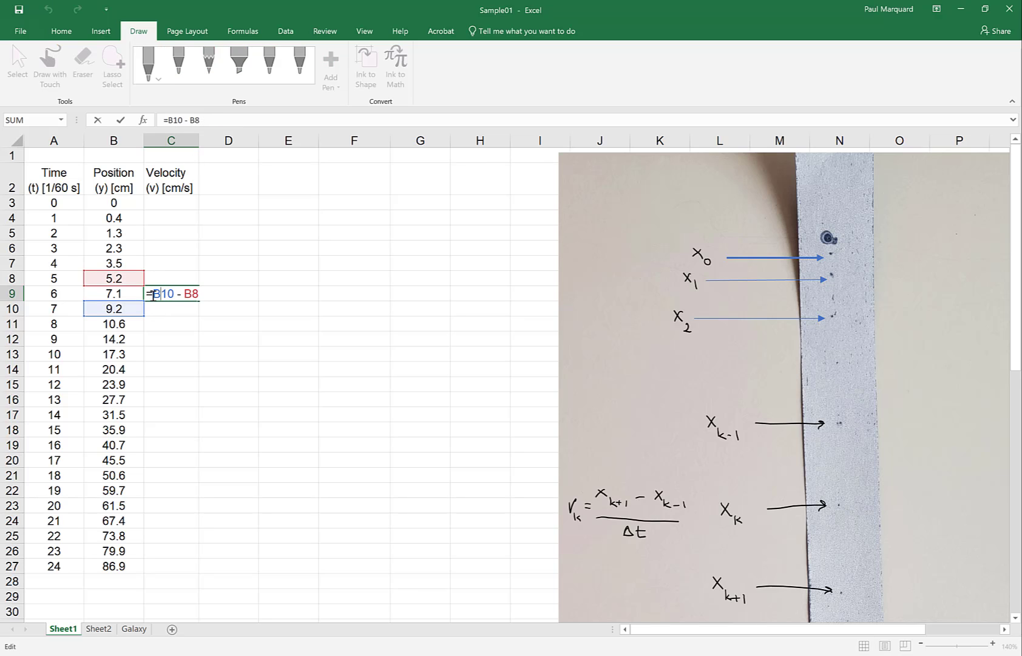
click(153, 295)
text(()
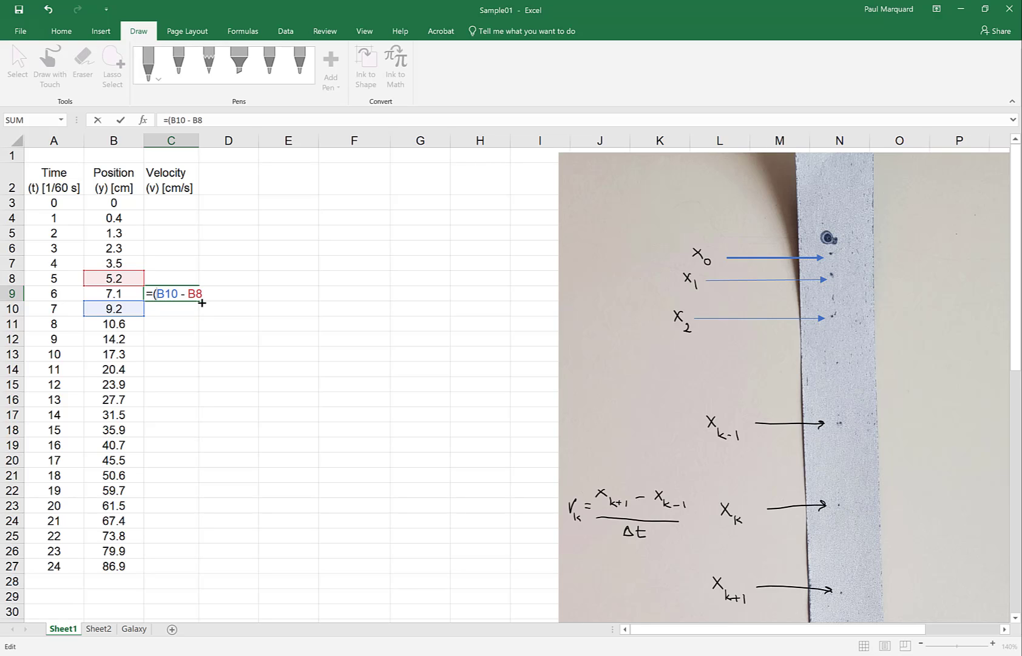
click(203, 294)
text())
text(60)
click(210, 294)
text((2/60))
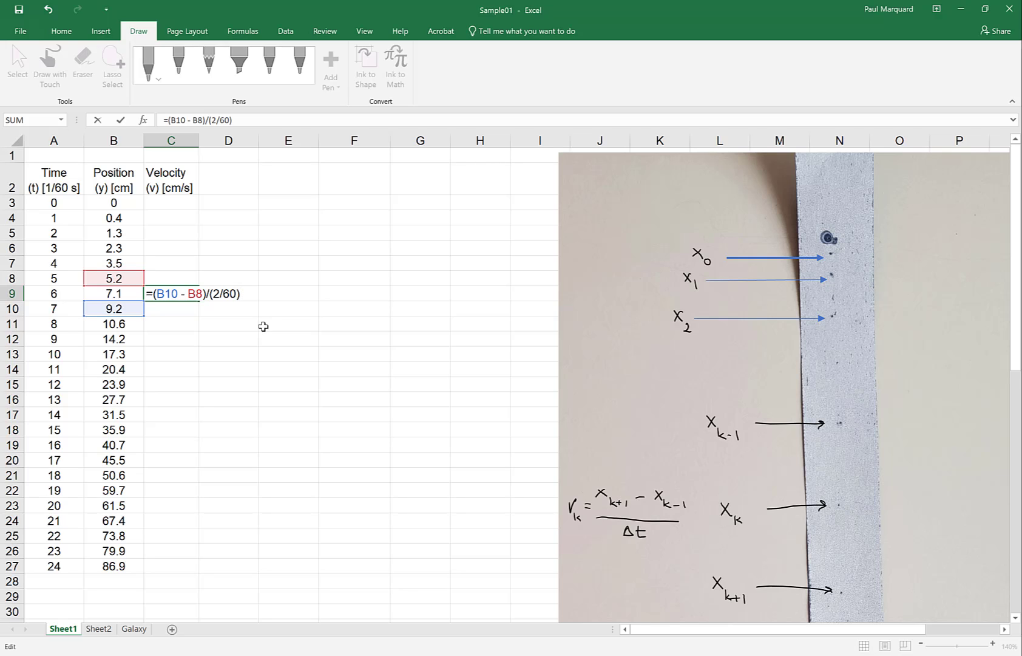
key(ctrl+Return)
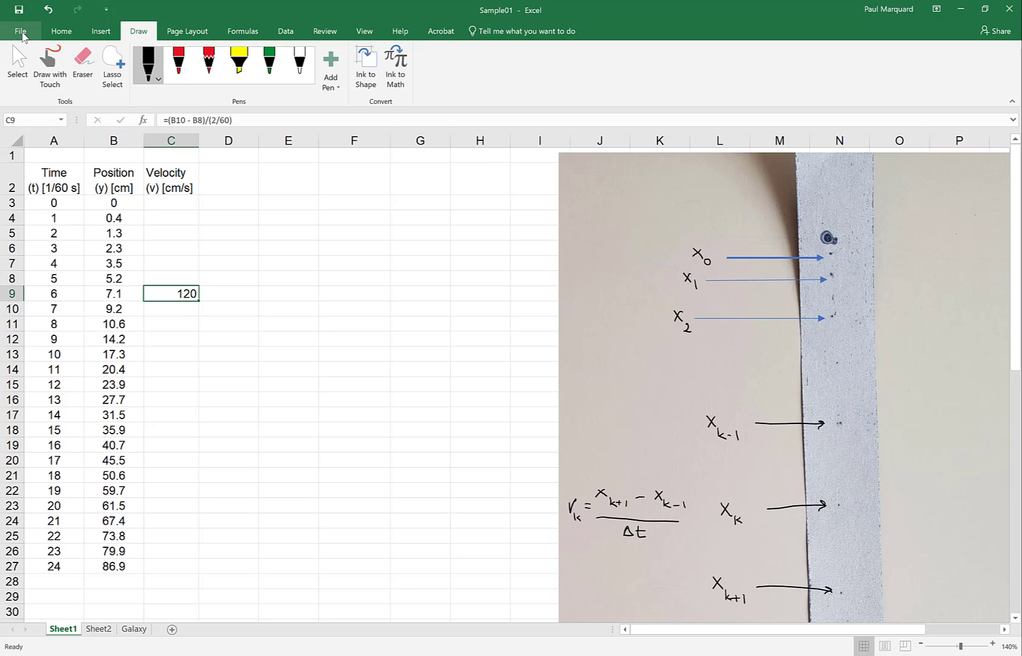
Copy the velocity formula from C9 into C10 and compare the cell references in both formulas
click(67, 35)
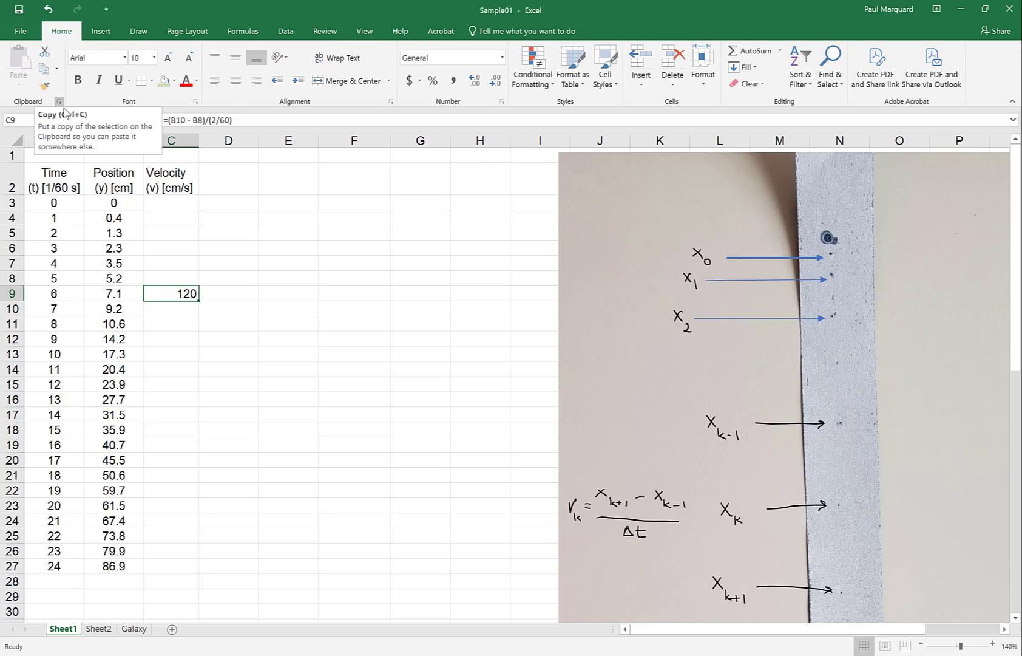
click(44, 68)
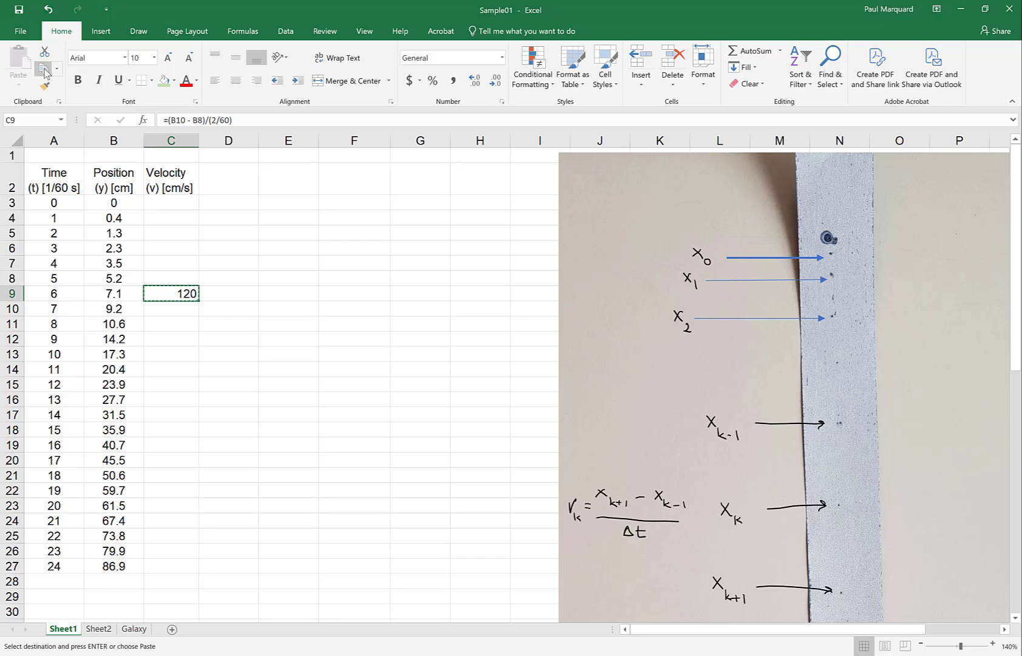
click(162, 308)
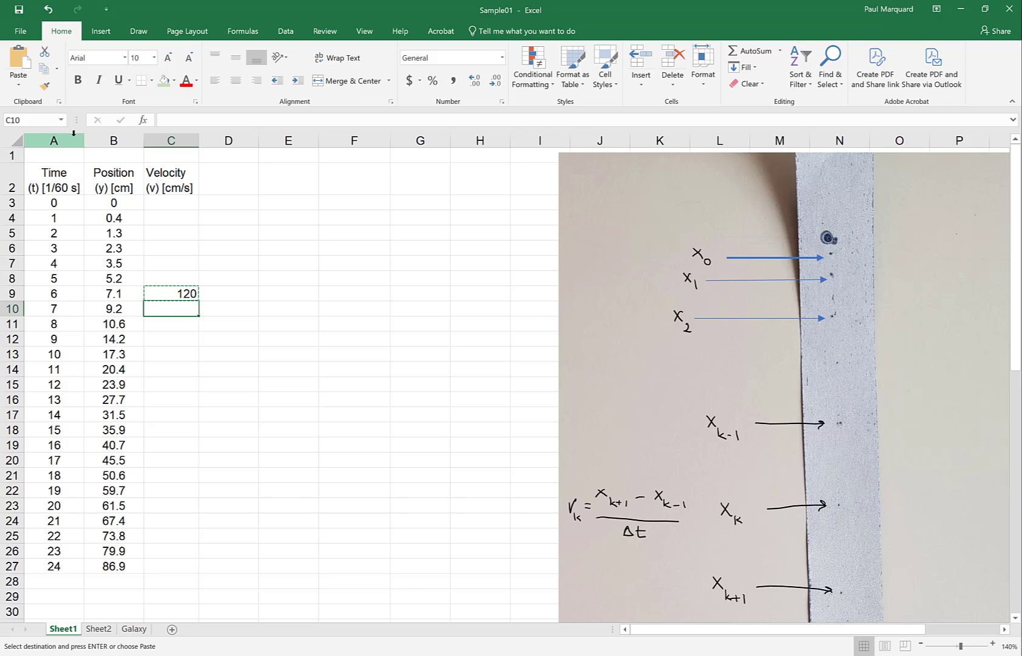
click(19, 66)
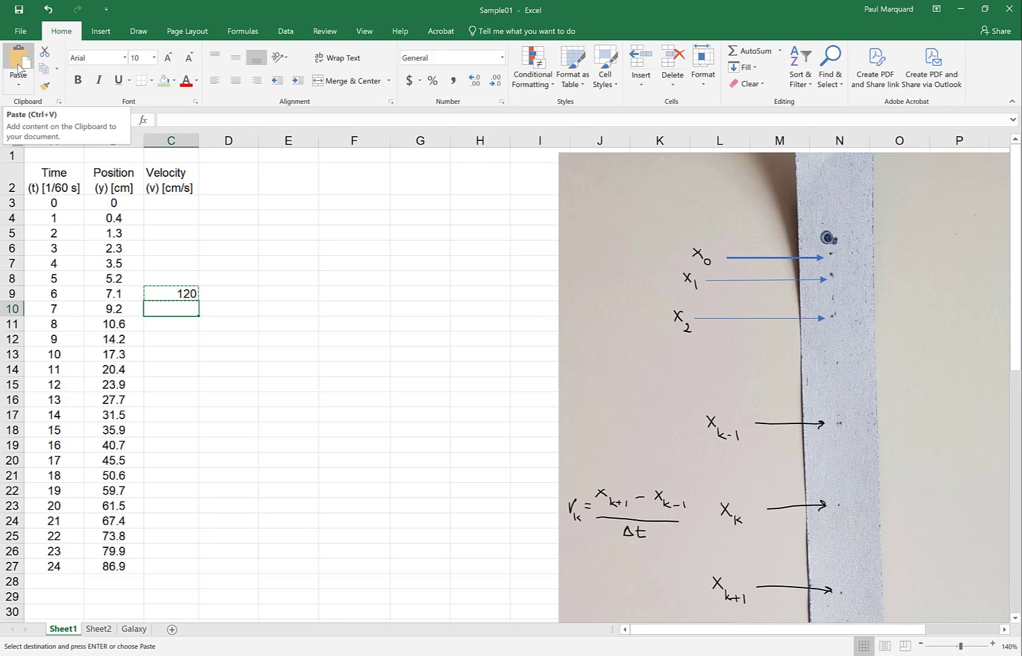
click(165, 294)
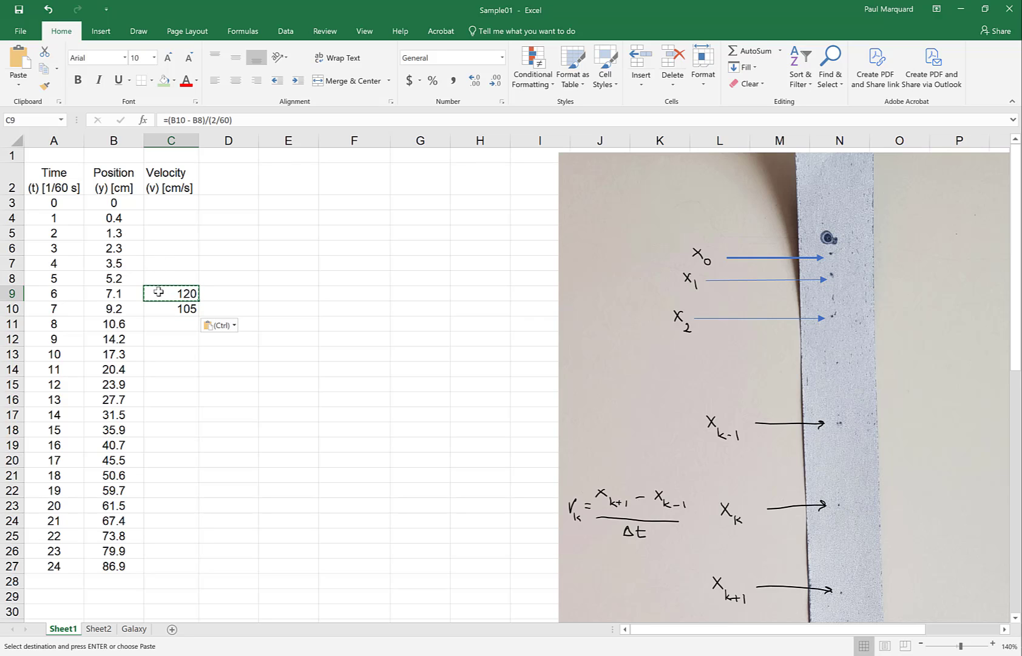
key(Down)
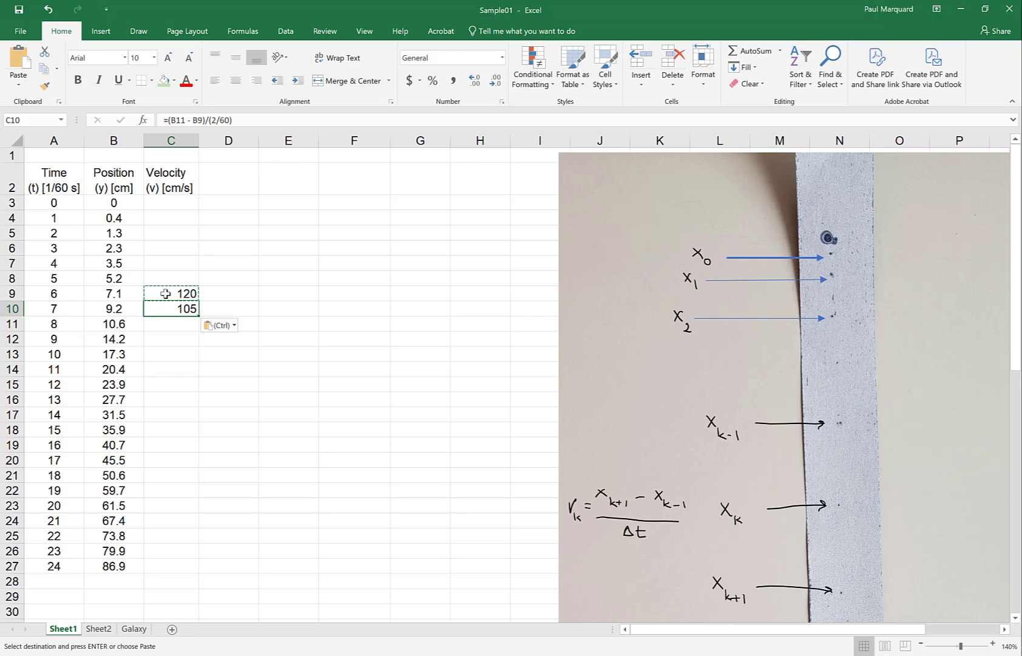
click(165, 293)
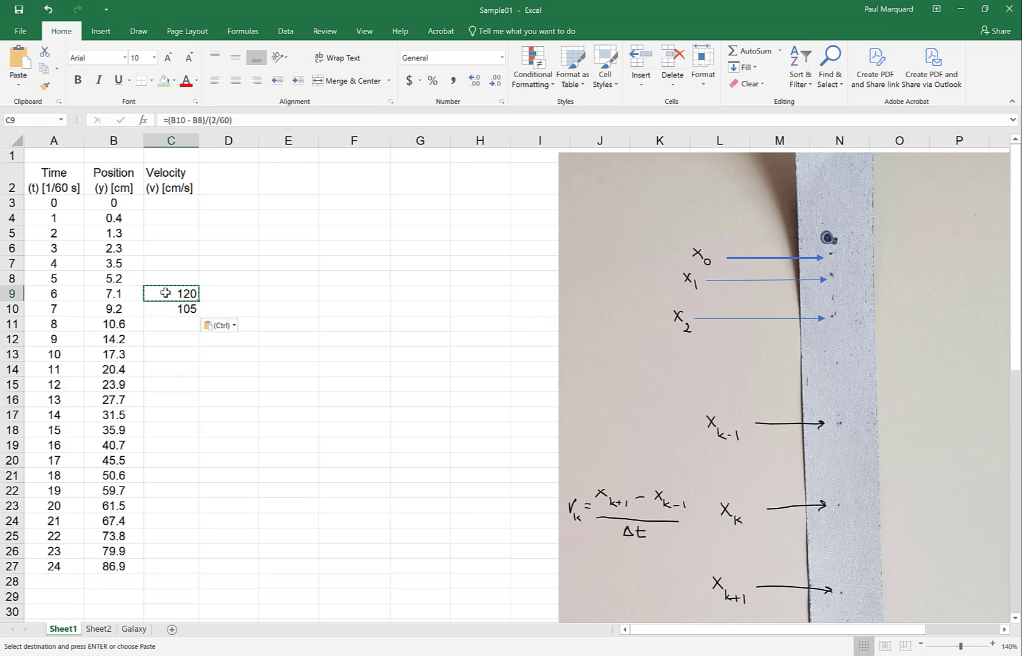
key(Escape)
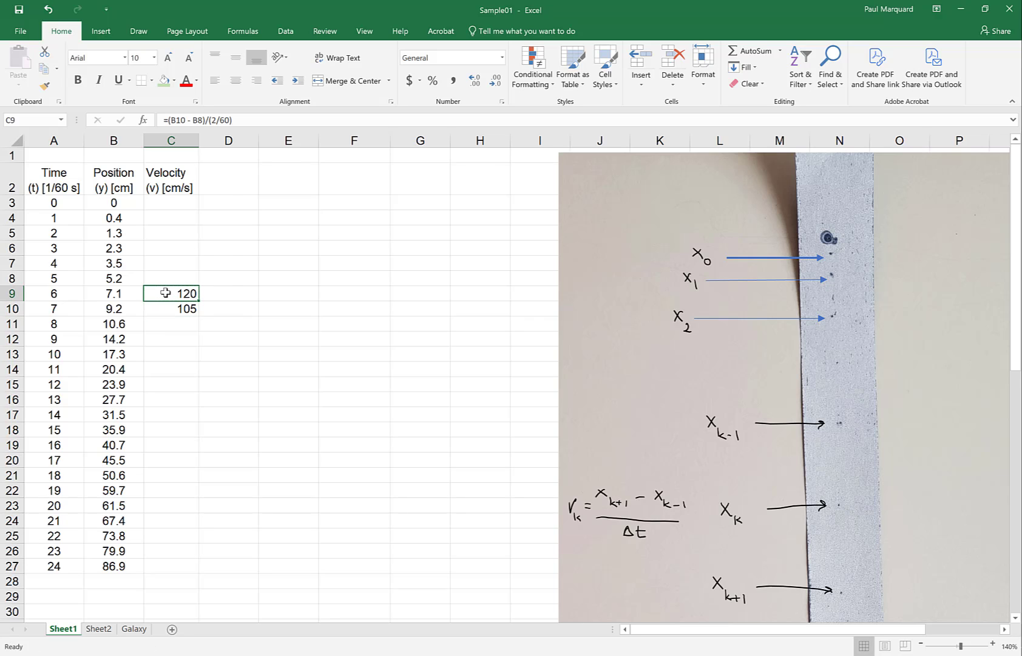
click(170, 351)
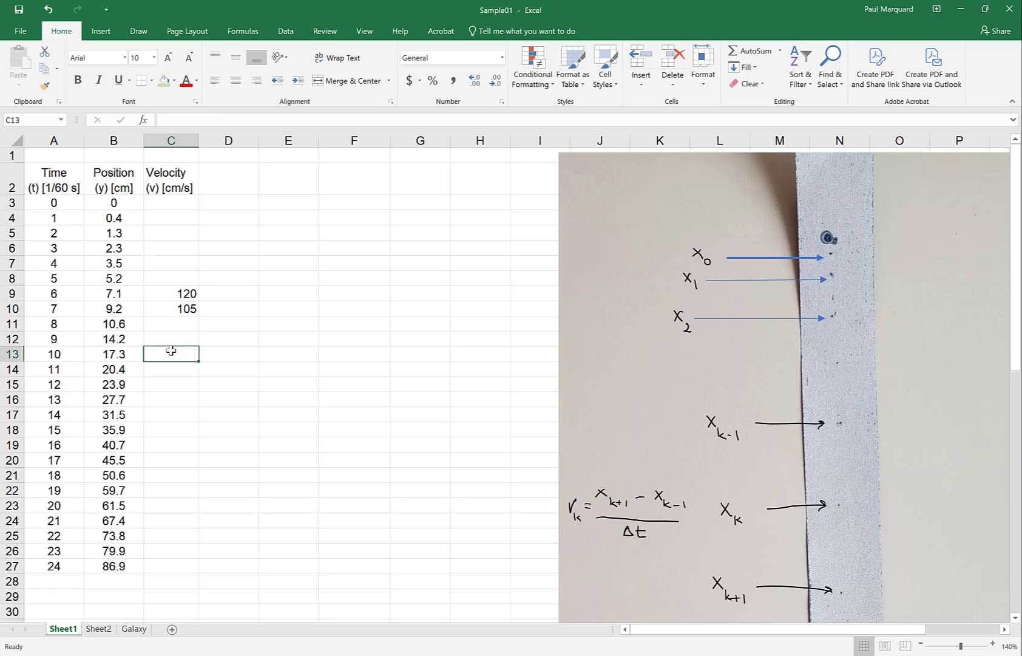
Copy the velocity formula from C9 into C8 and compare its references with the original
click(166, 295)
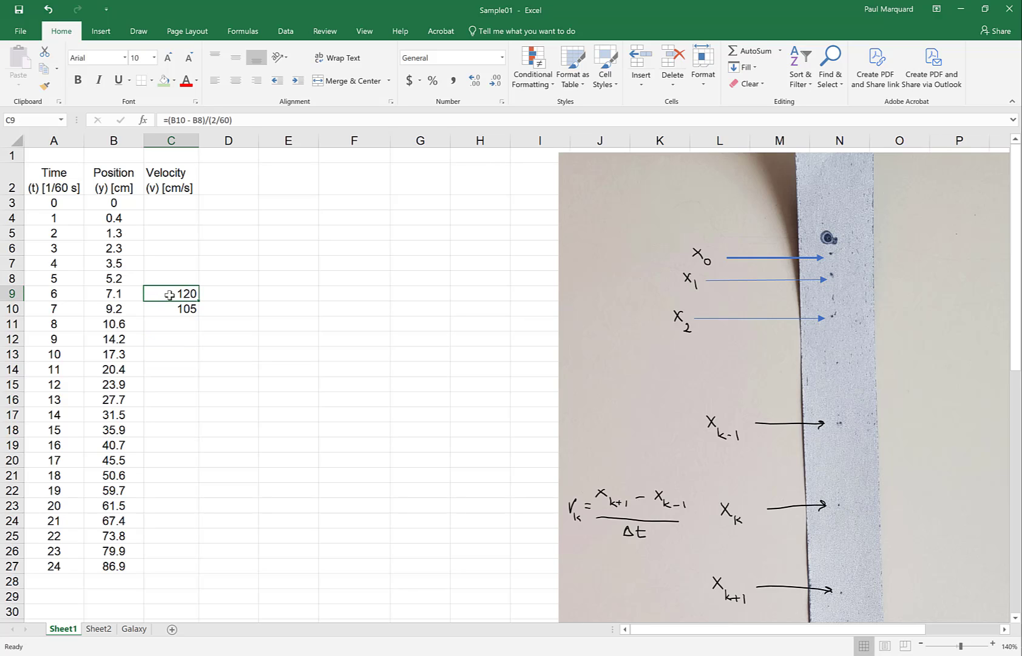
key(ctrl+c)
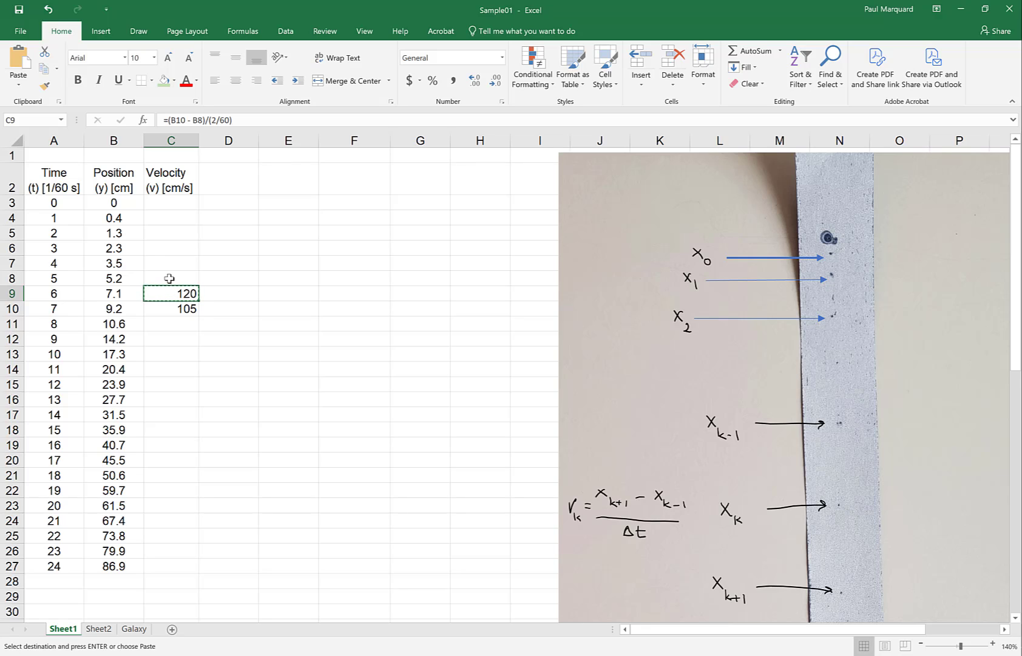
click(170, 278)
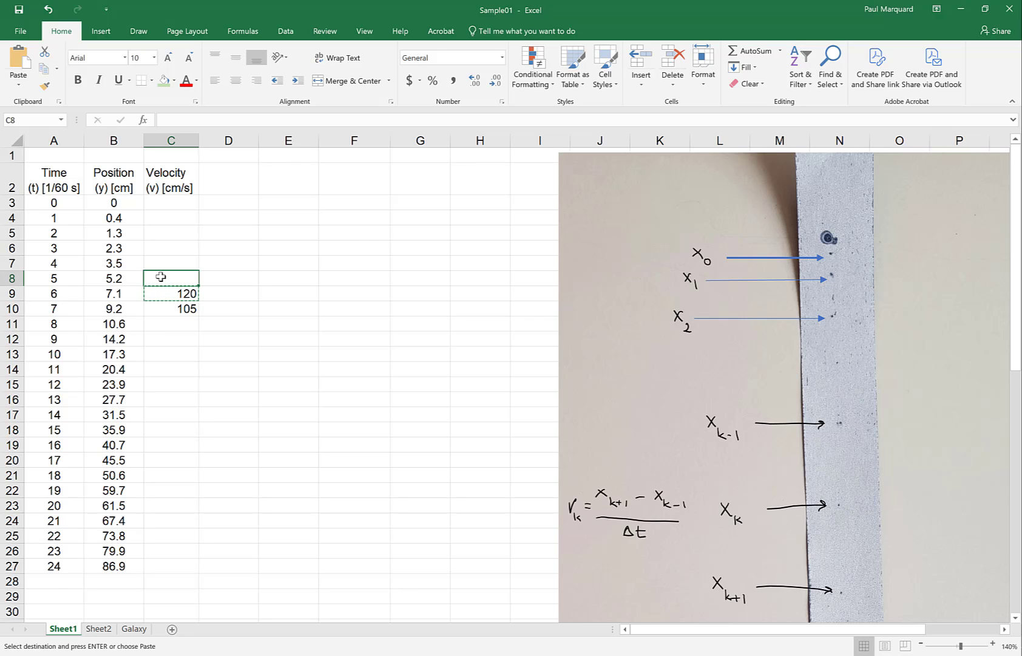
key(ctrl+v)
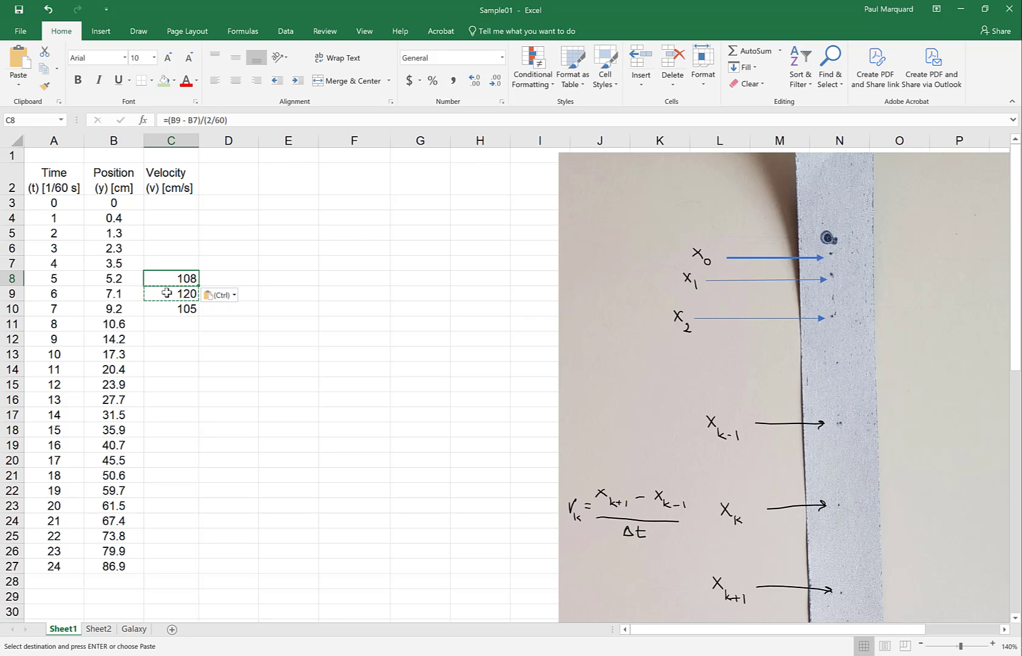
click(164, 290)
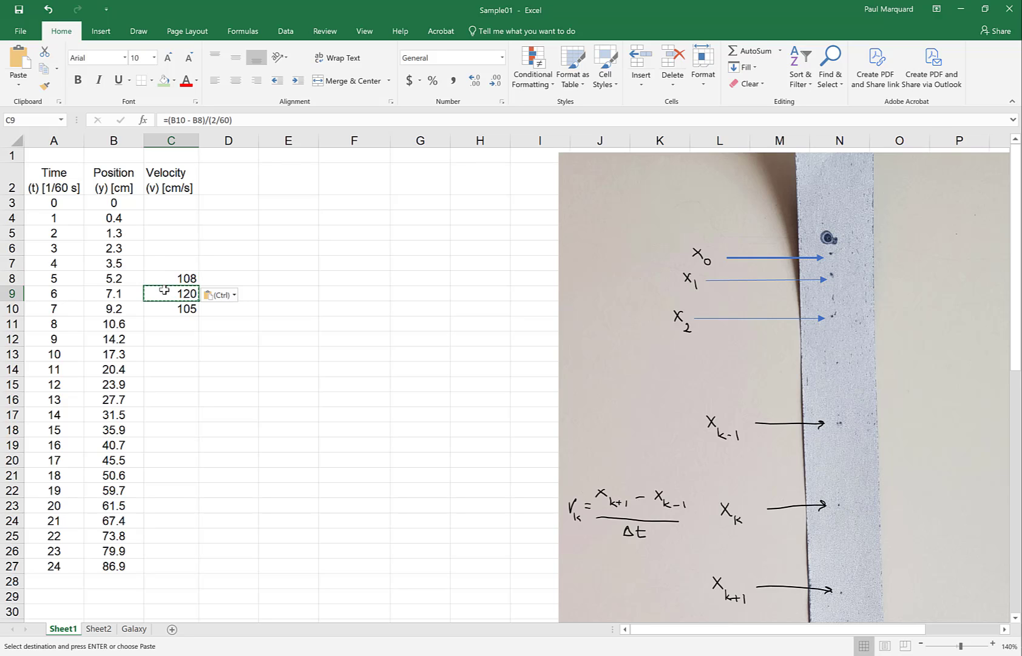
key(Up)
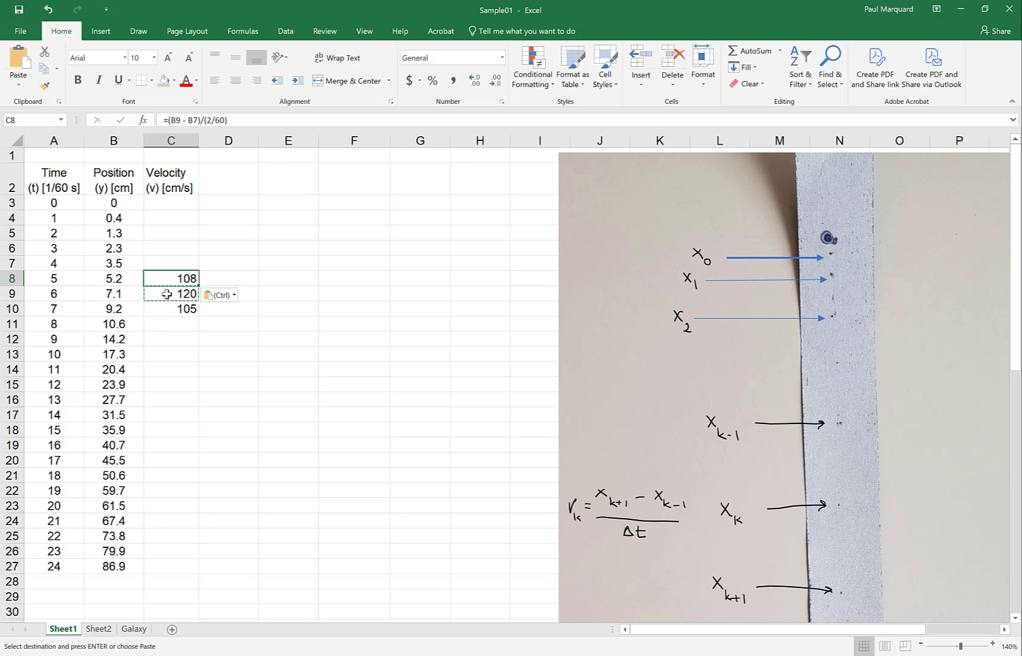
Paste the copied C9 formula into D9 so that it reads =(C10 - C8)/(2/60)
click(246, 292)
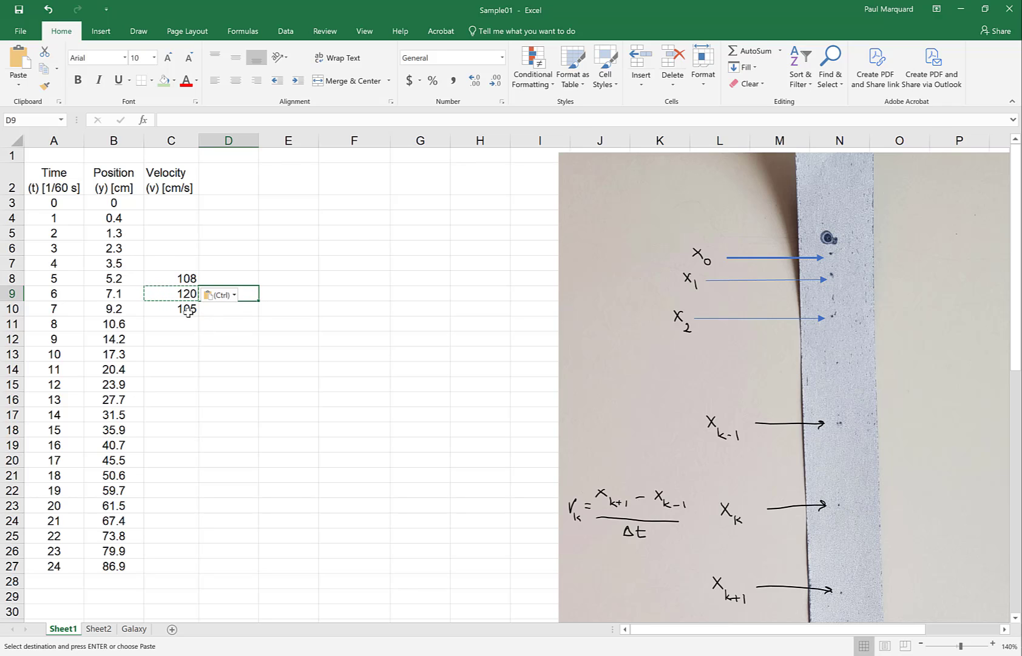
text(=(C10 - C8)/(2/60))
key(ctrl)
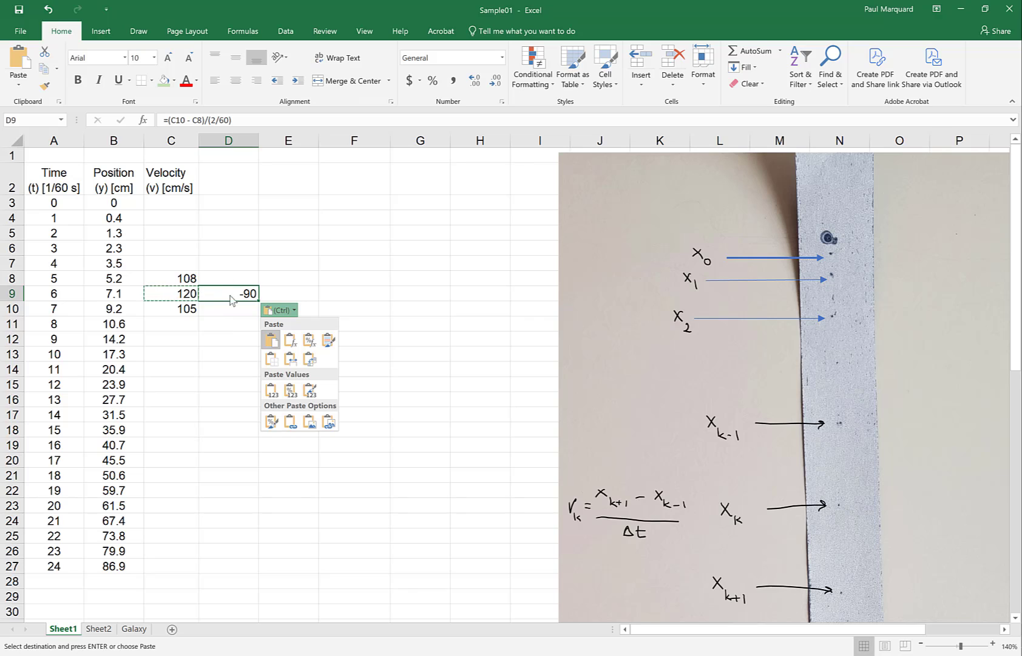
Inspect the formula pasted in D9 and compare its cell references with those of the original in C9
key(Escape)
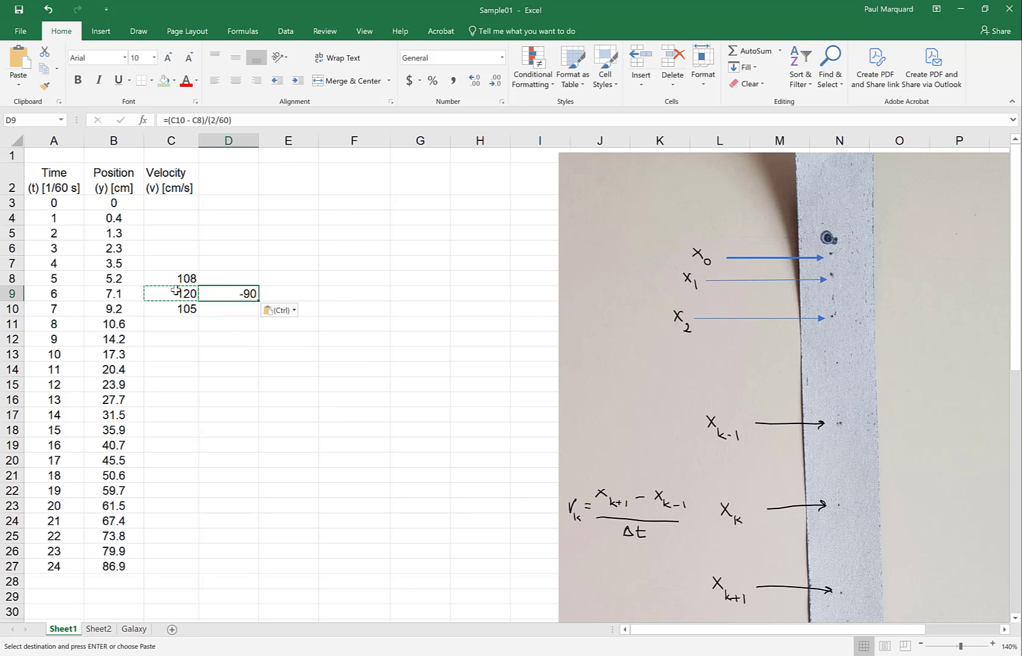
double_click(225, 293)
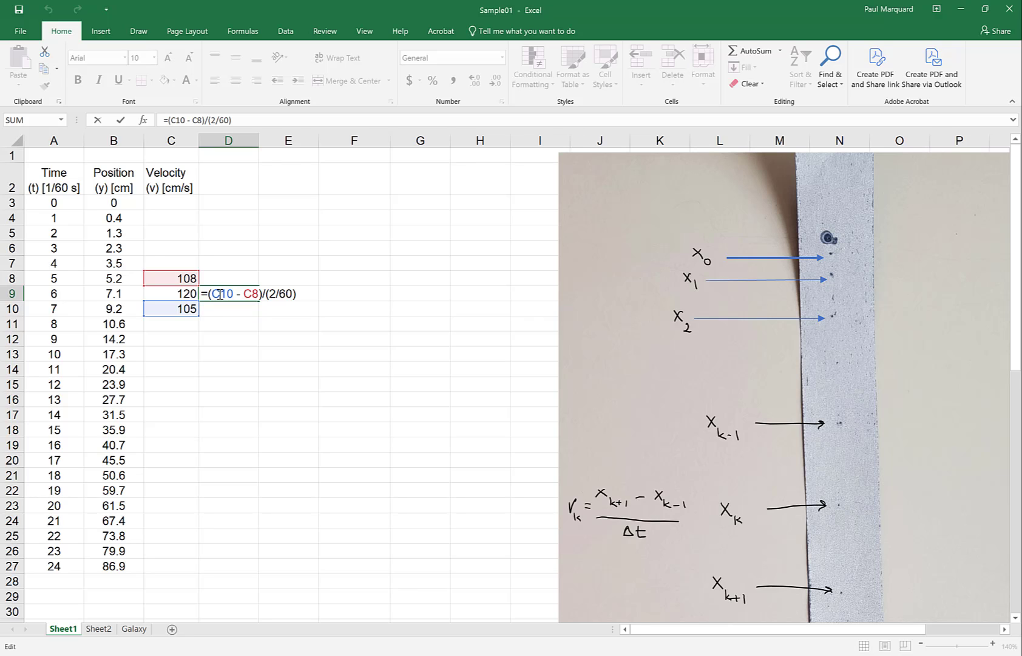
click(180, 293)
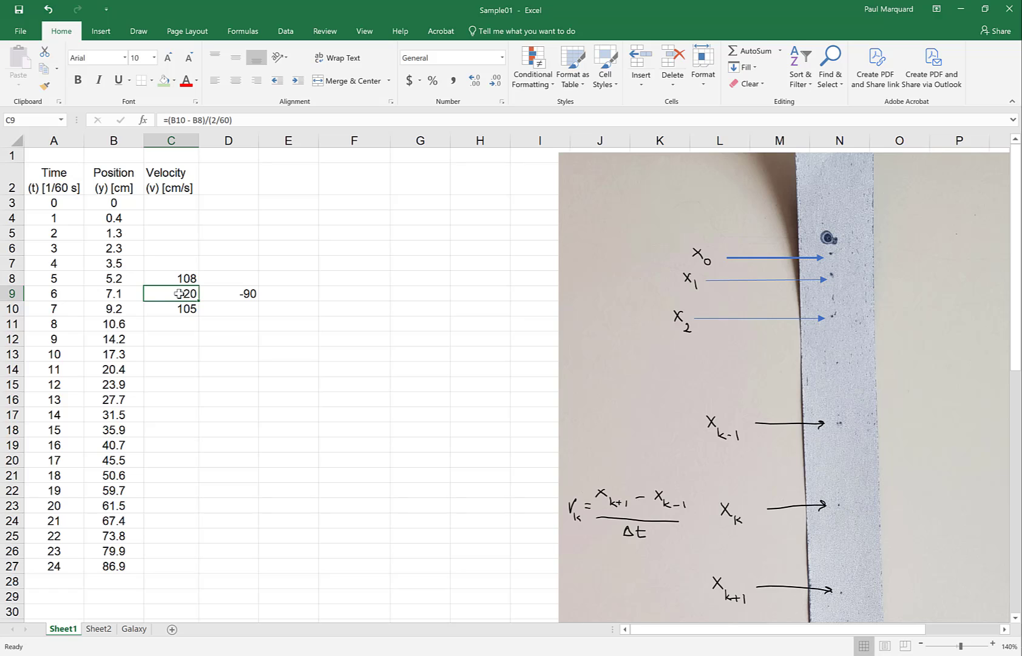
key(Right)
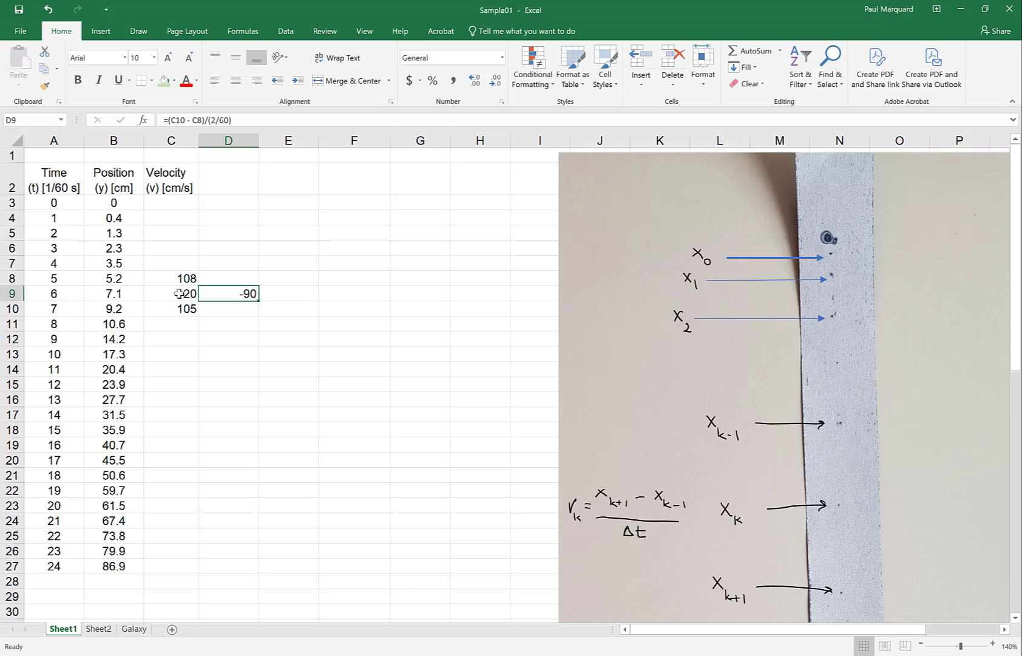
key(Left)
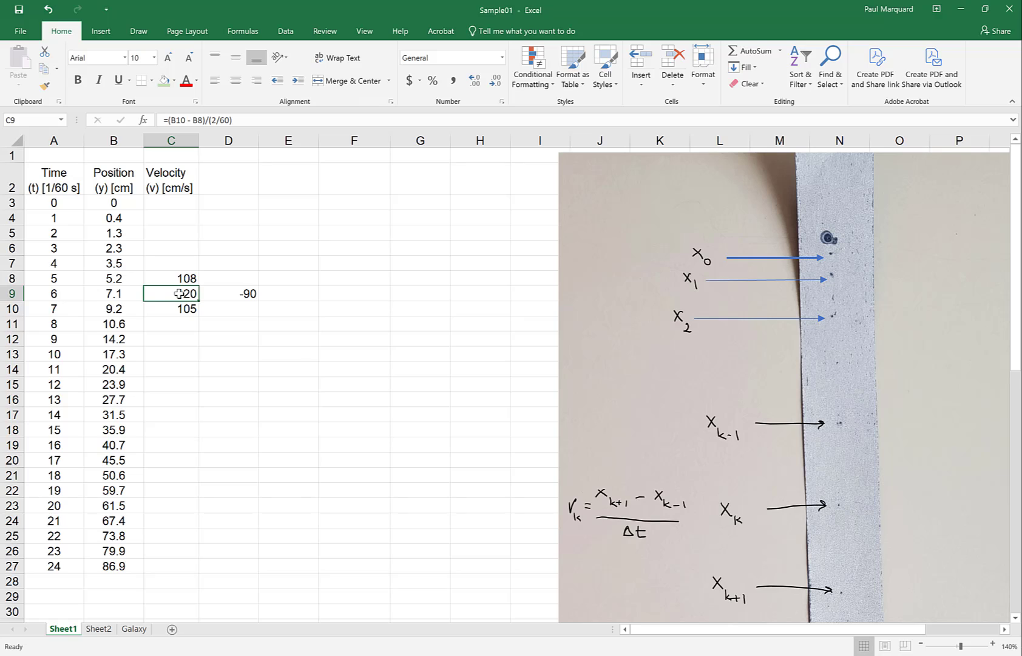
Examine how the row references differ between the velocity formulas in C8, C9 and C10
key(Up)
key(Down)
key(Down)
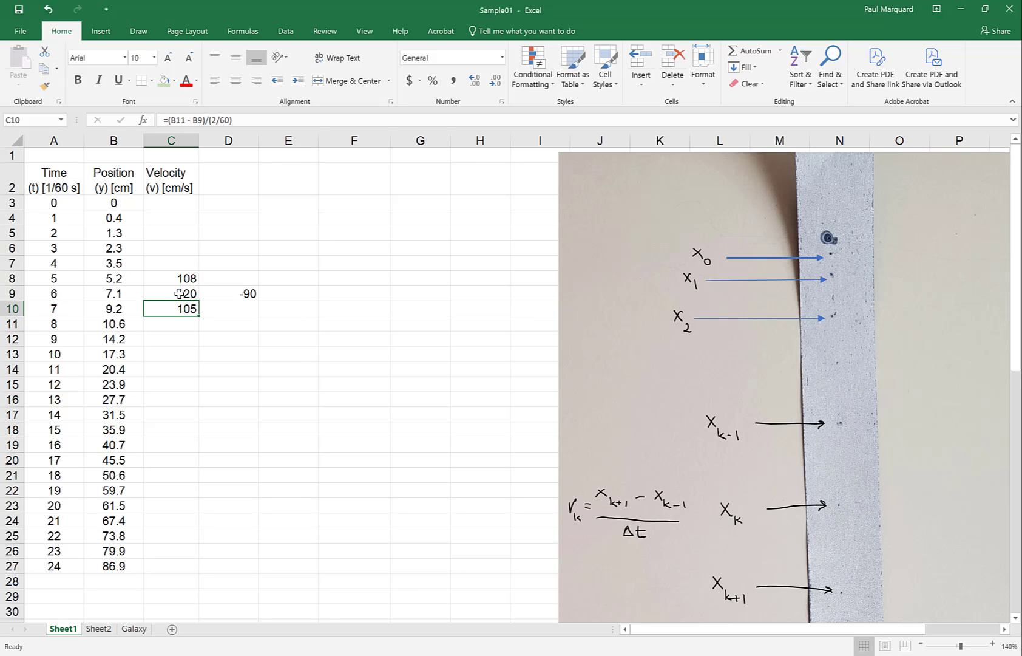
key(Up)
key(Up)
key(Down)
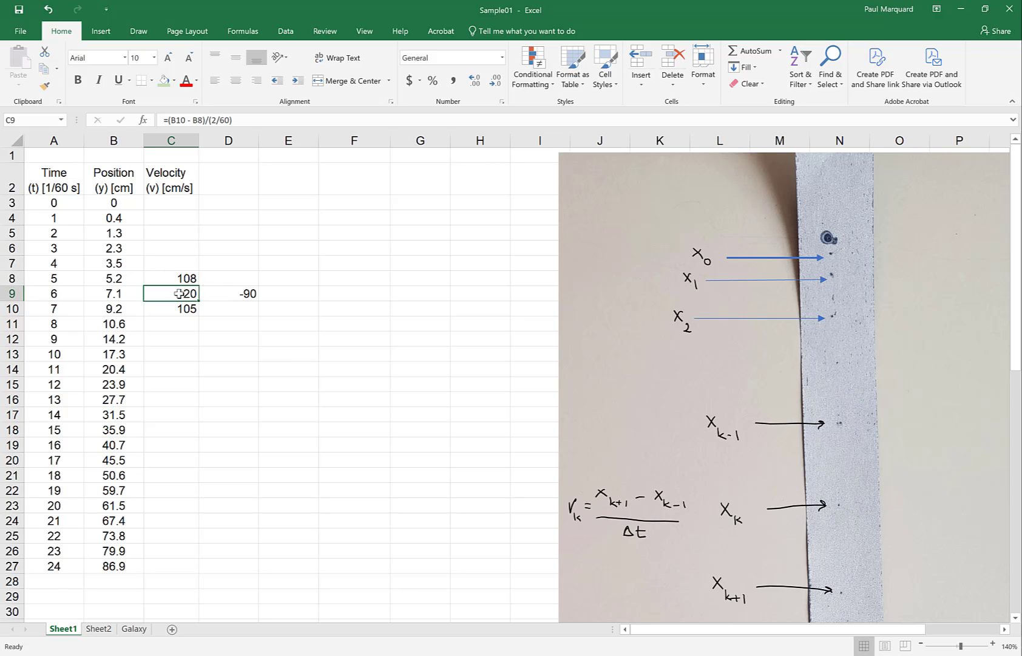
key(Up)
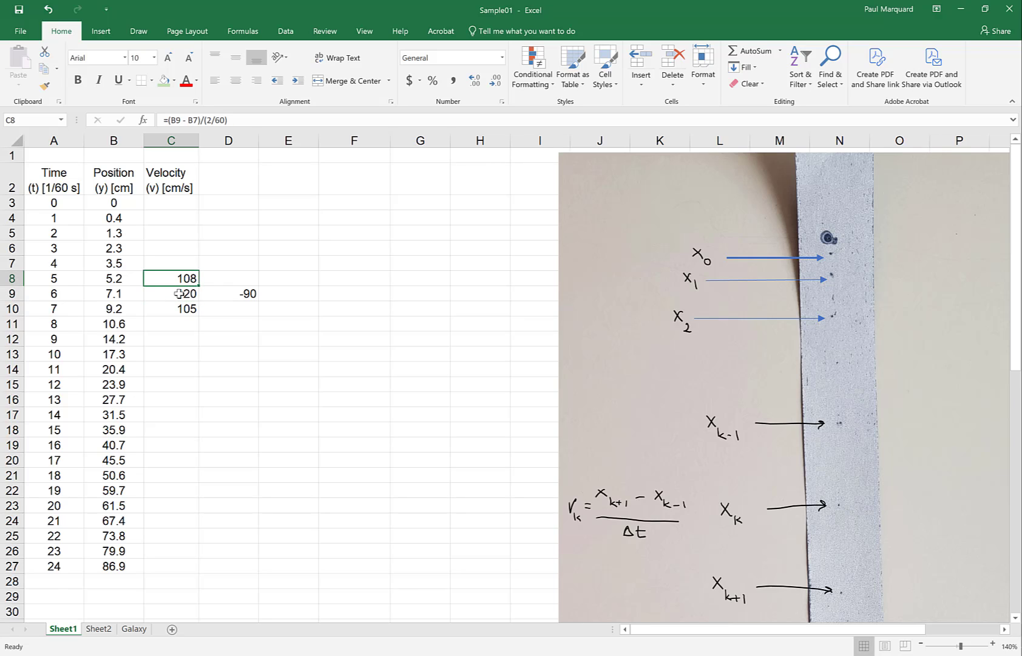
key(Down)
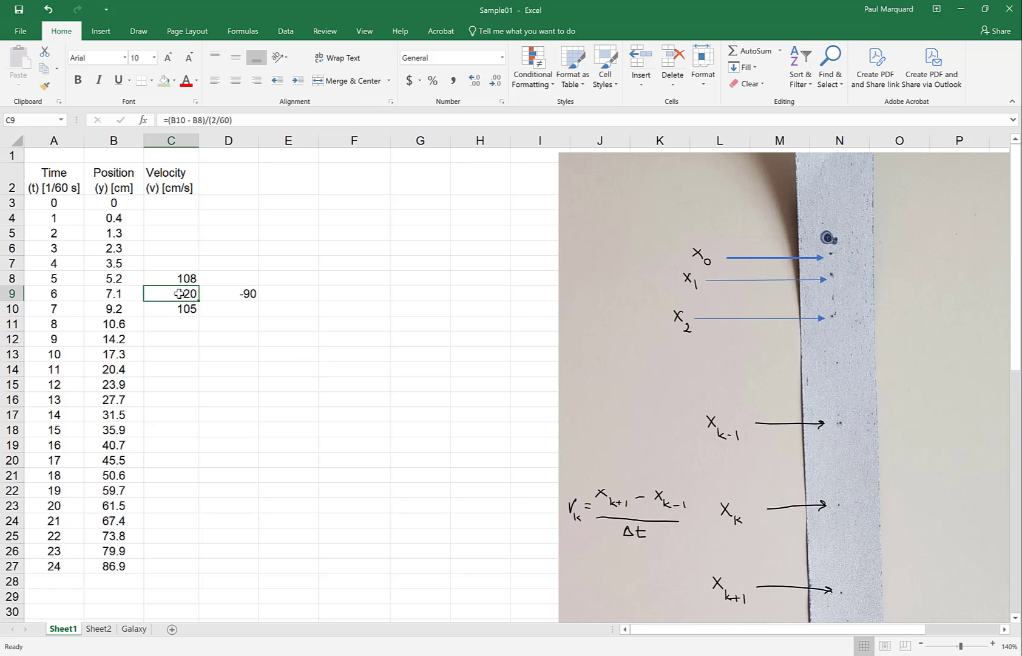
key(Down)
key(Up)
Examine how the column references differ between the formulas in C9 and D9
key(Right)
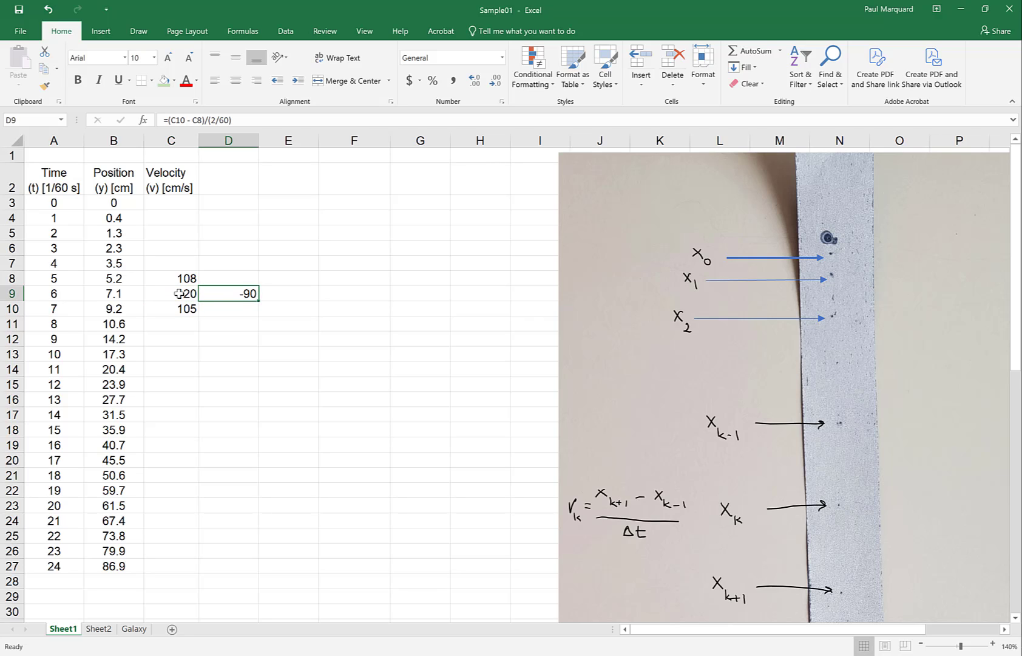
key(Left)
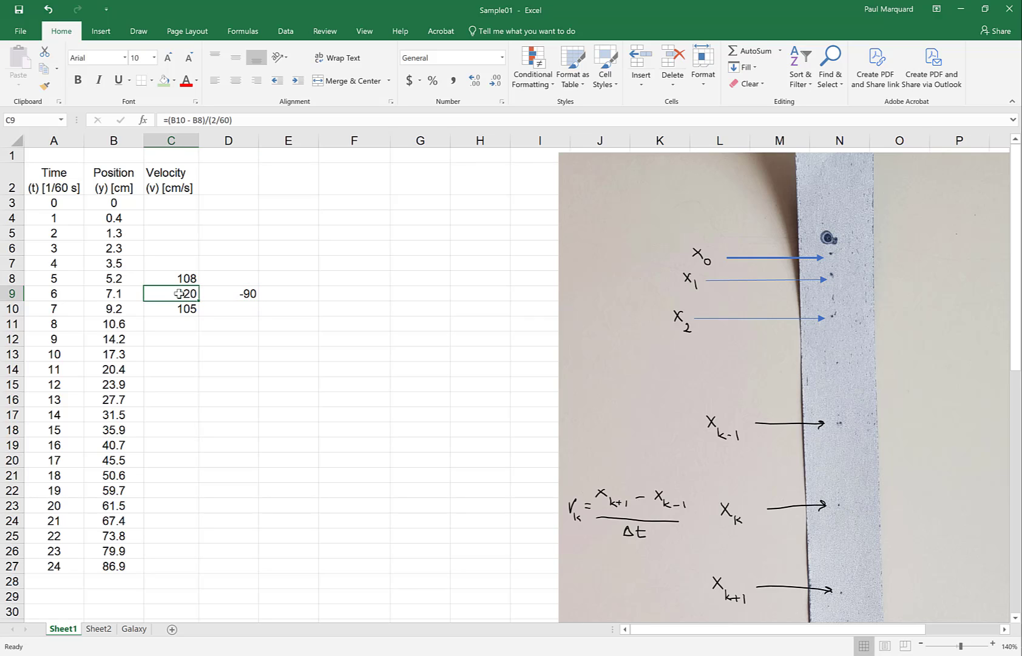
key(Right)
key(Left)
key(Right)
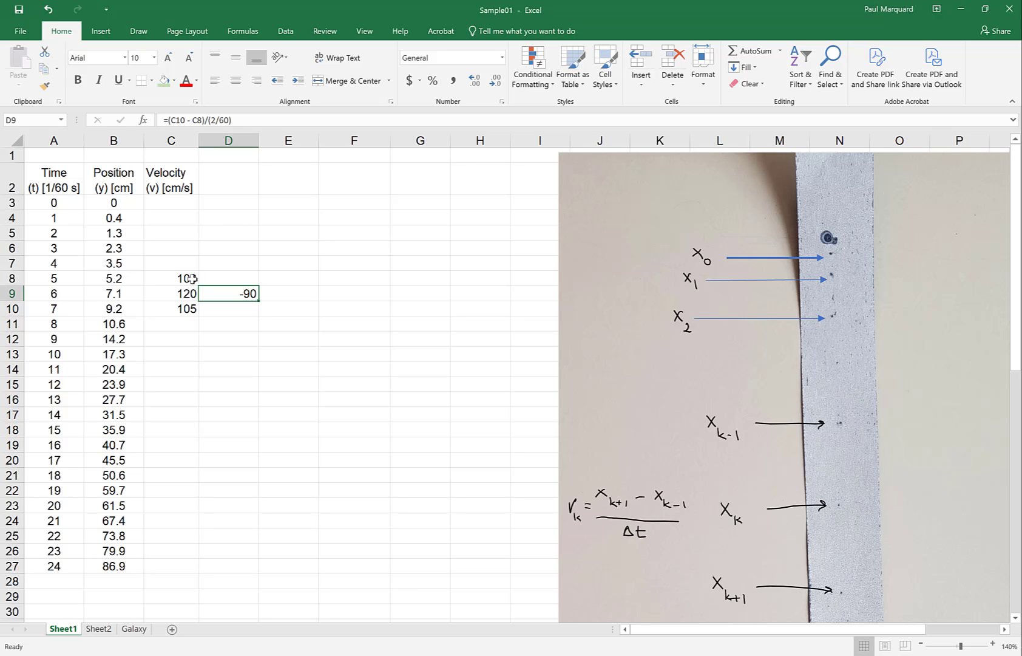
click(175, 290)
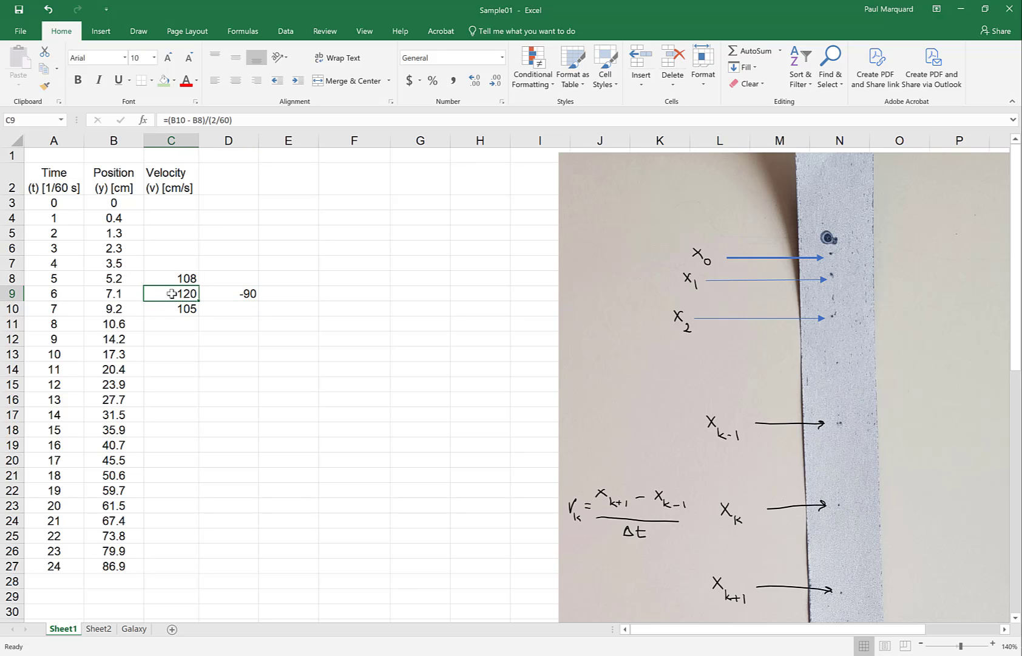
double_click(176, 289)
drag(214, 294, 238, 295)
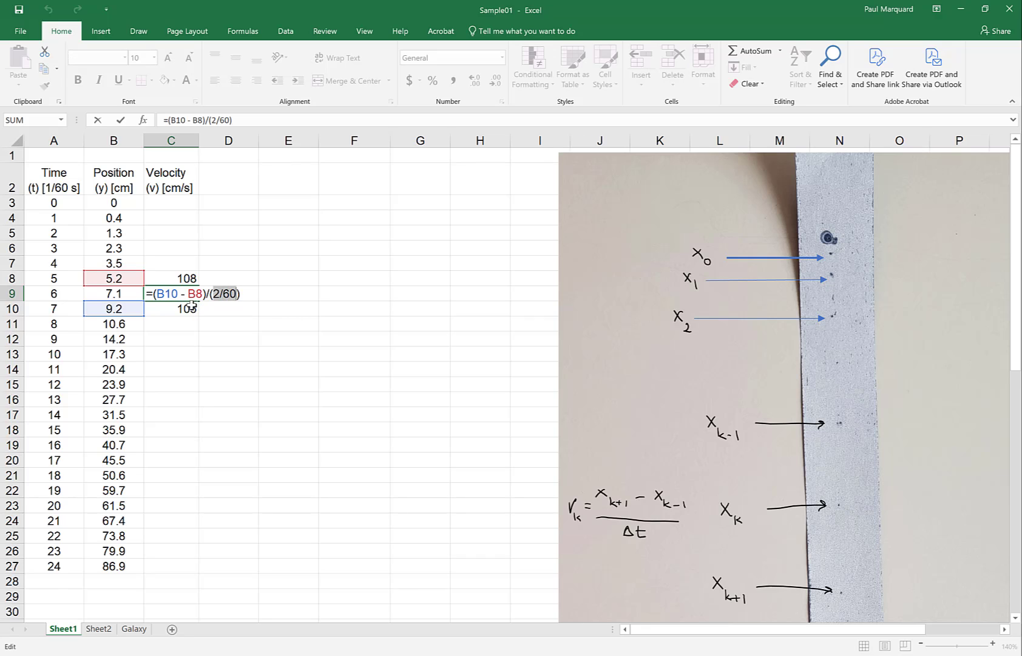
click(301, 183)
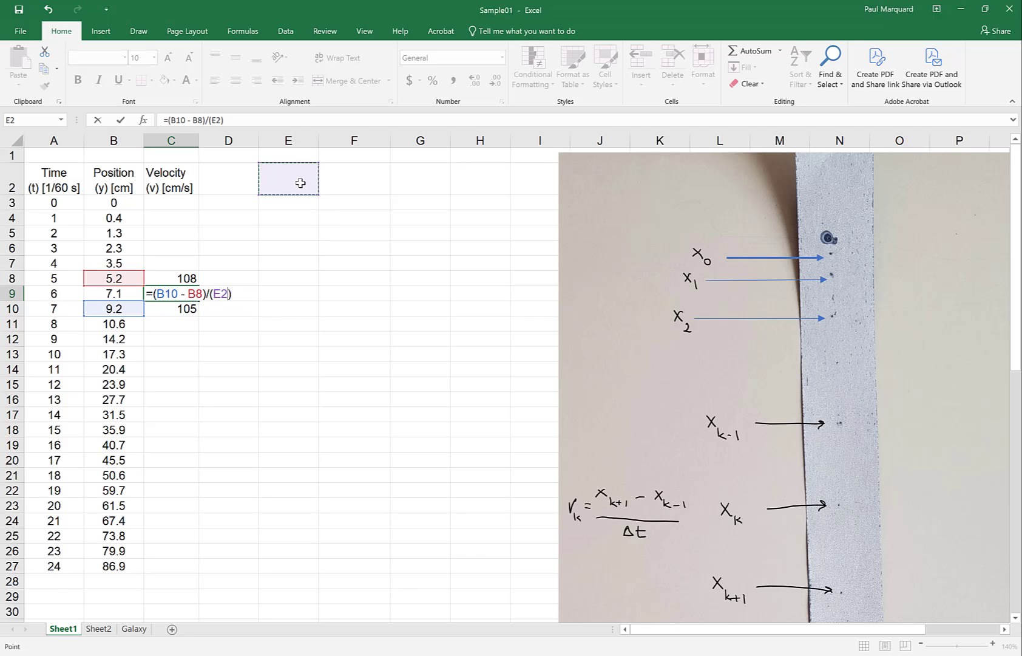
key(Return)
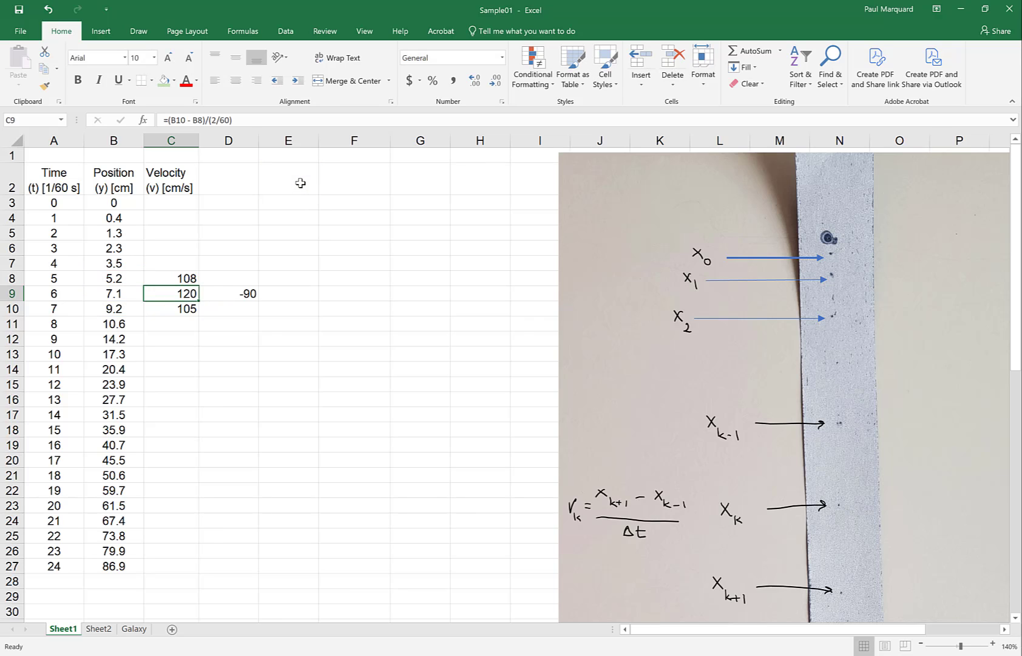
Enter the two-line header "Time Interval" and "(Dt) [s]" in cell E2
click(290, 184)
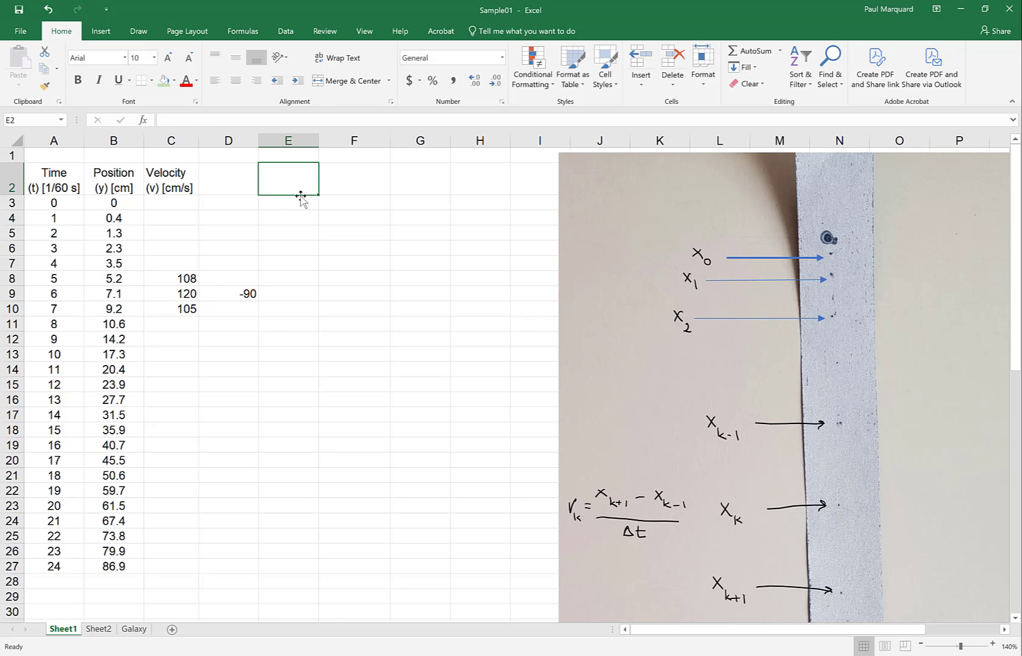
text(Time Interval)
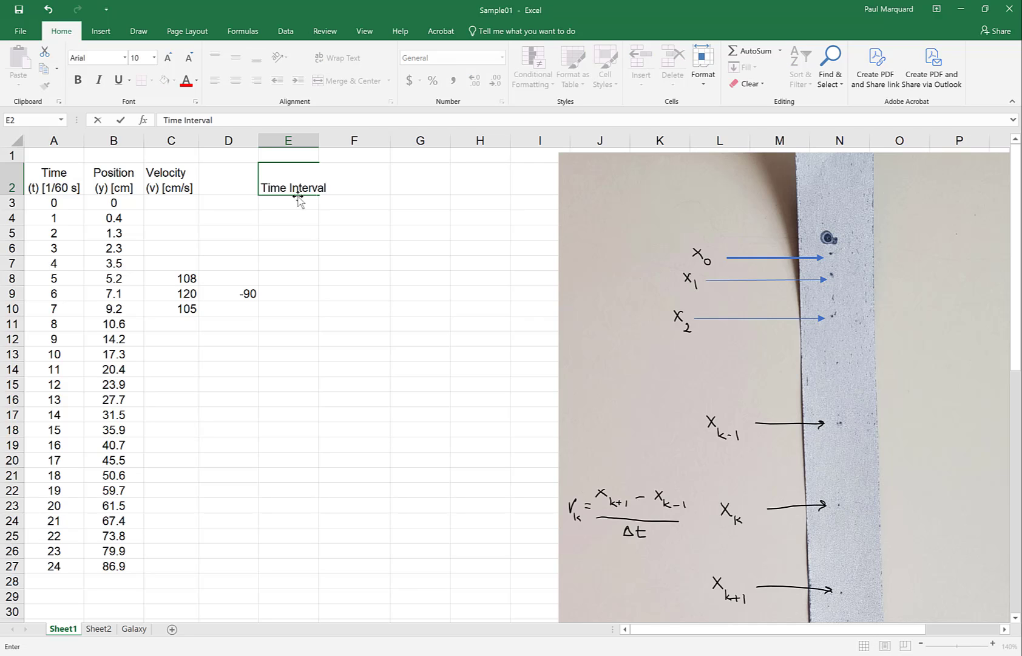
key(alt+Return)
text((Dt)
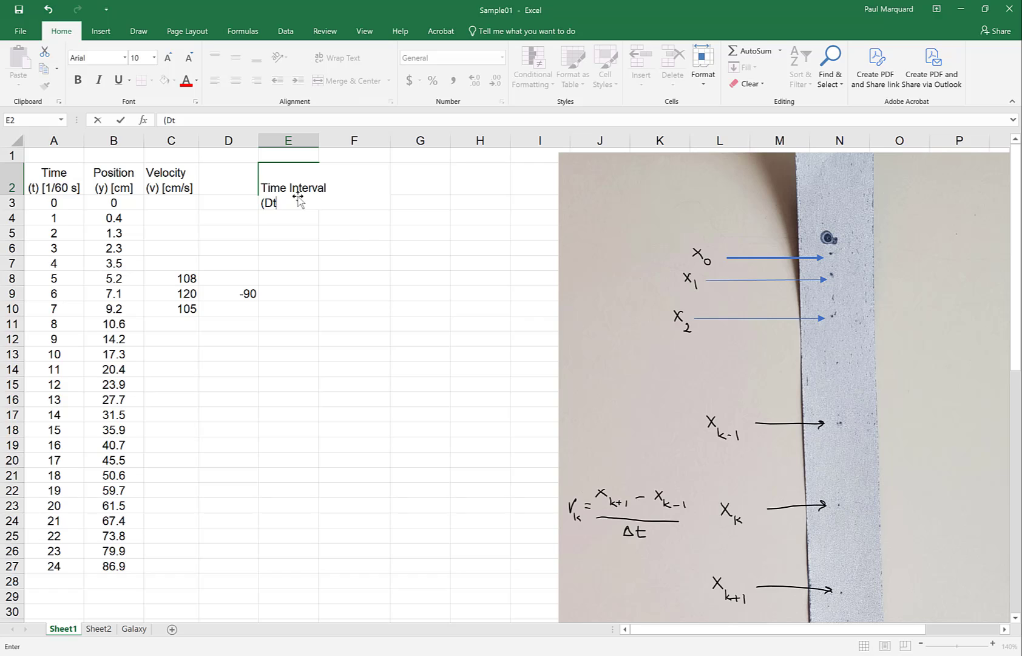
text() [s])
key(Return)
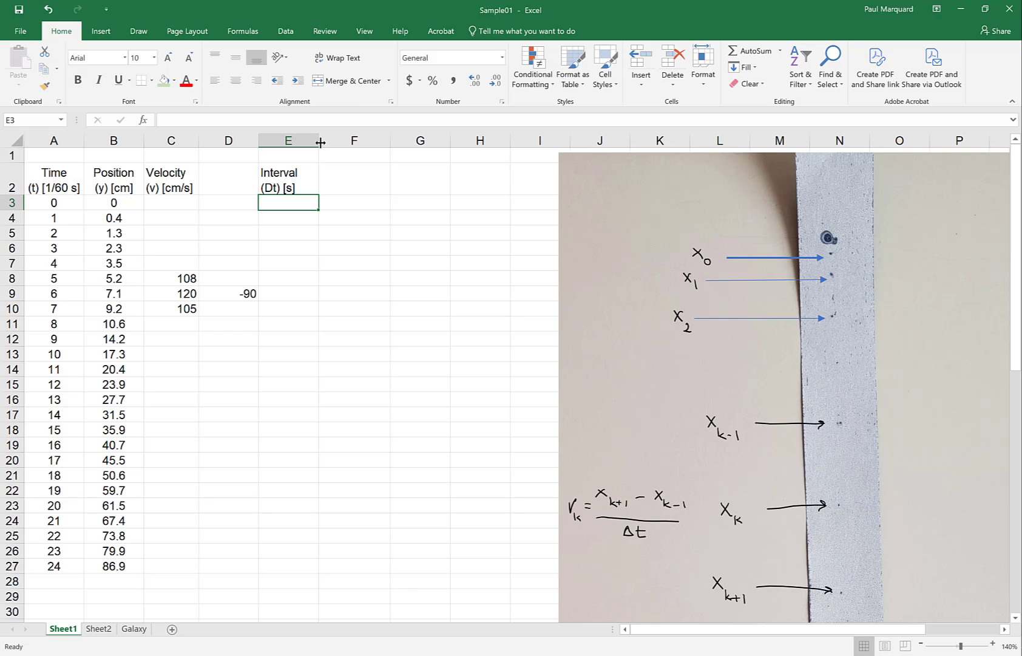
Widen column E to fit "Time Interval" on one line and center the header in E2
drag(320, 142, 330, 142)
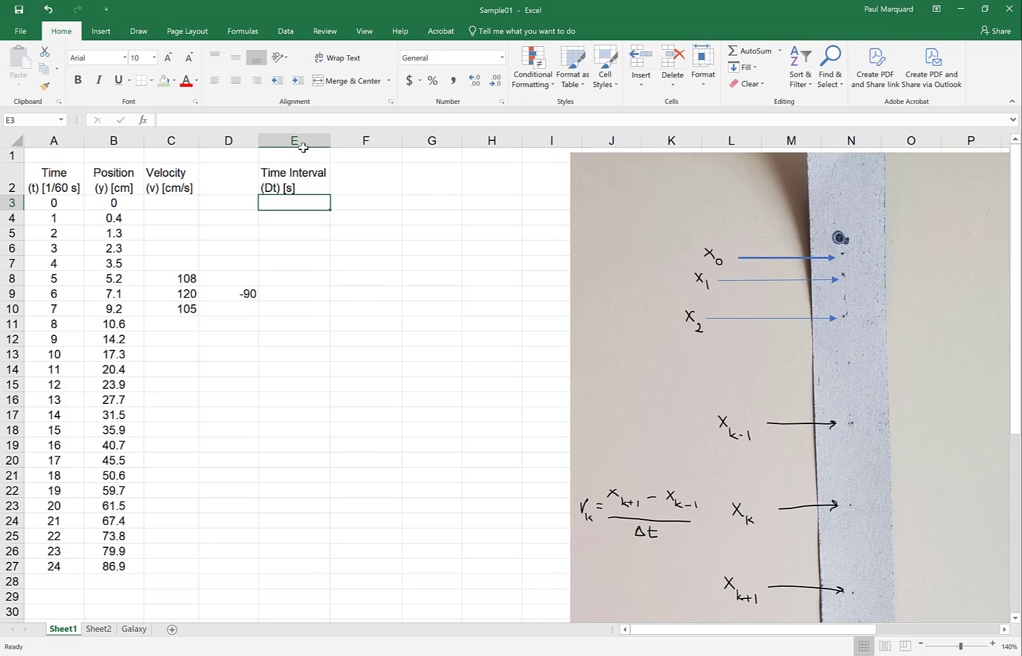
click(273, 176)
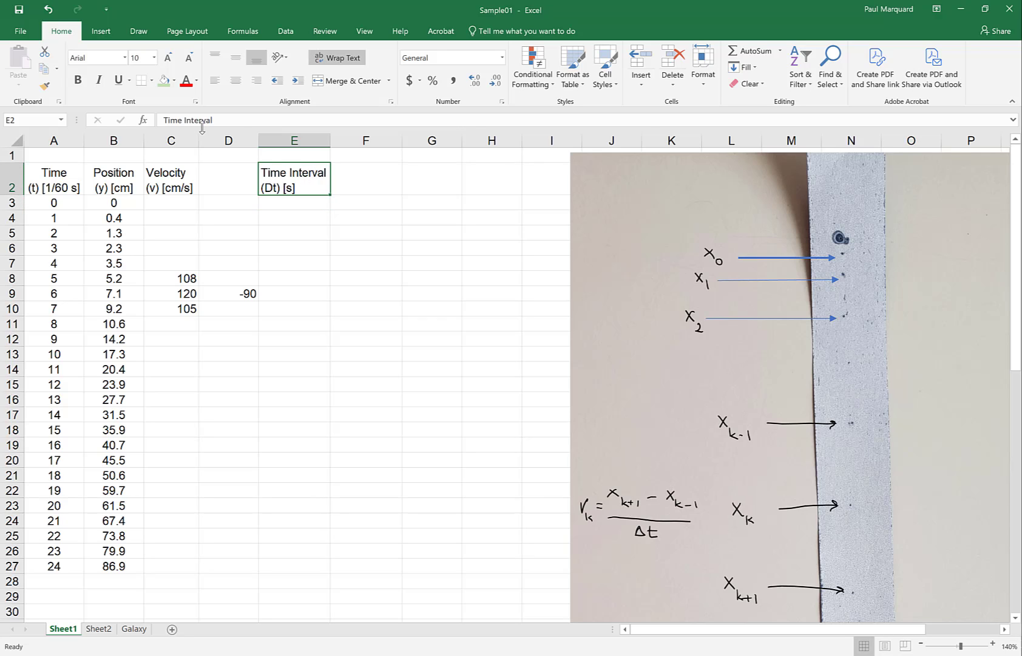
click(236, 81)
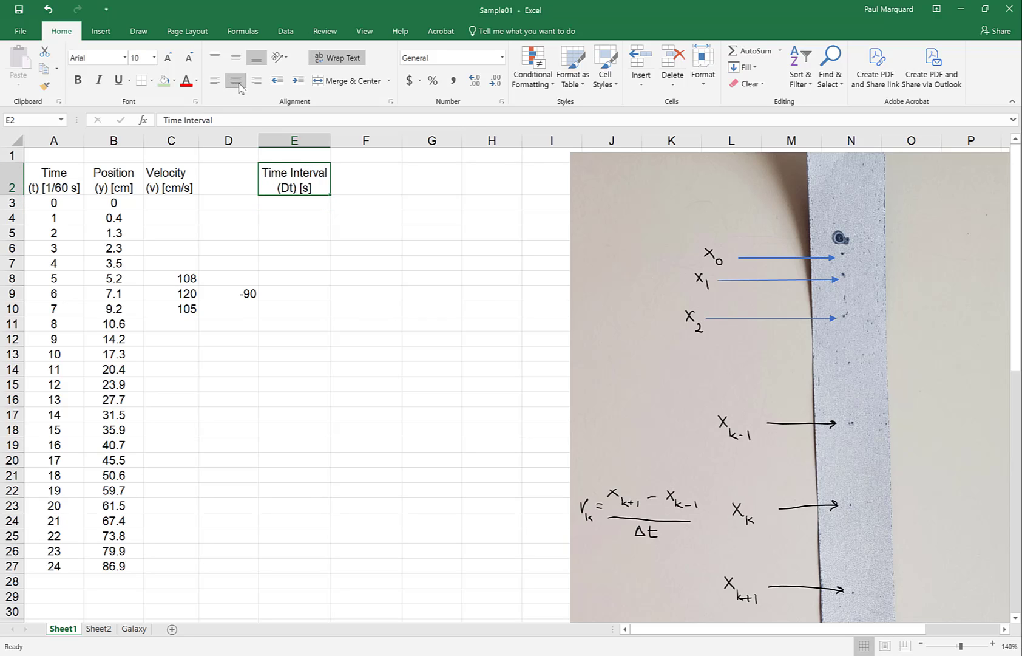
Change the letter D in the E2 header to the Symbol font so it reads (Δt) [s]
double_click(283, 189)
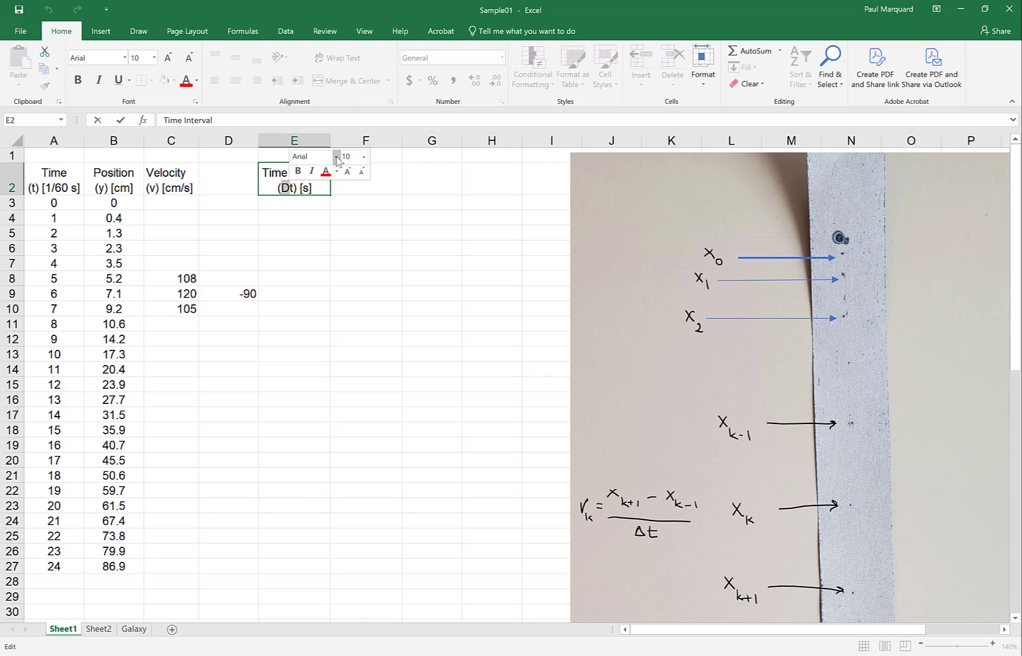
click(337, 157)
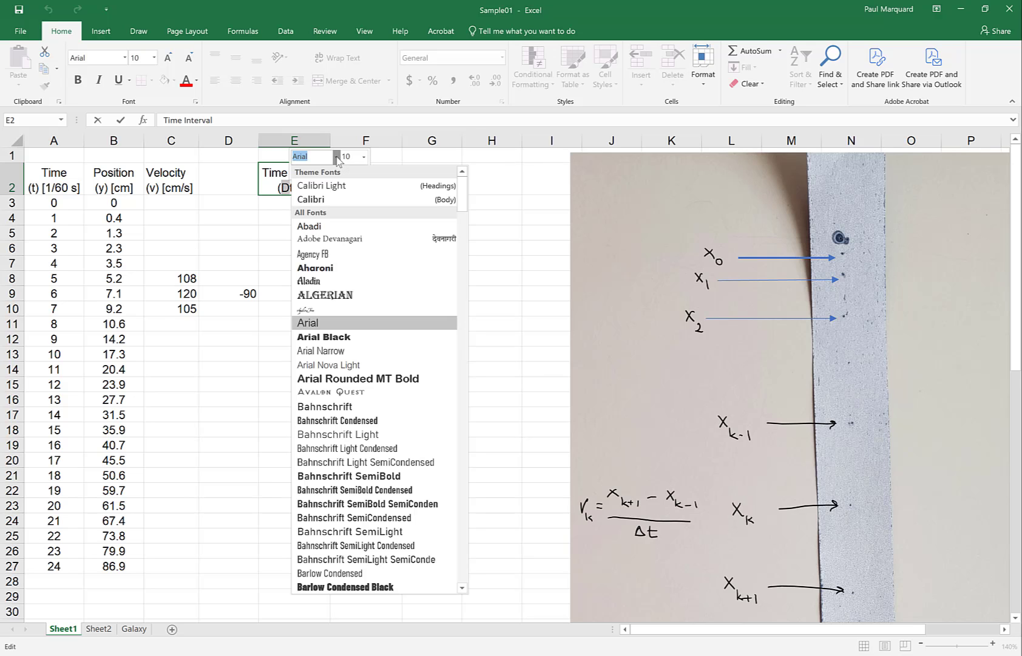
drag(462, 198, 462, 541)
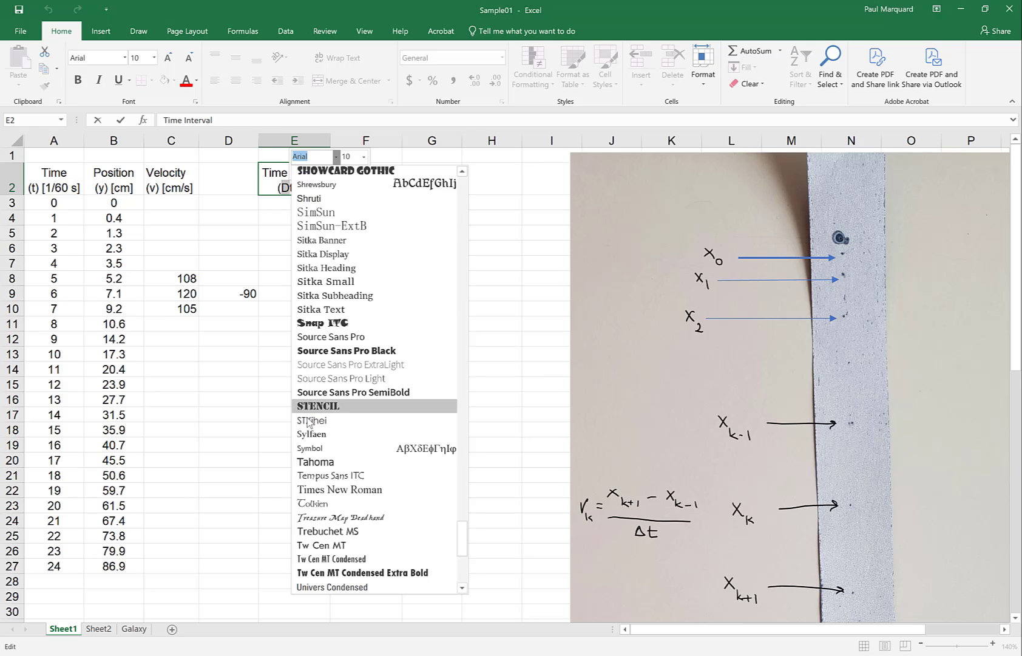
click(352, 449)
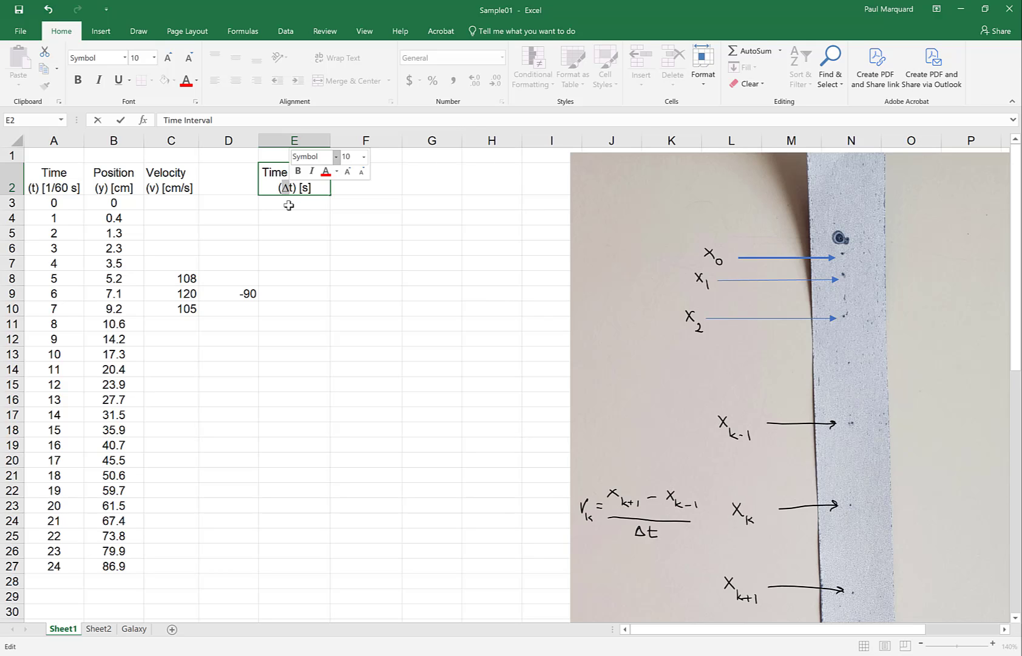
click(317, 190)
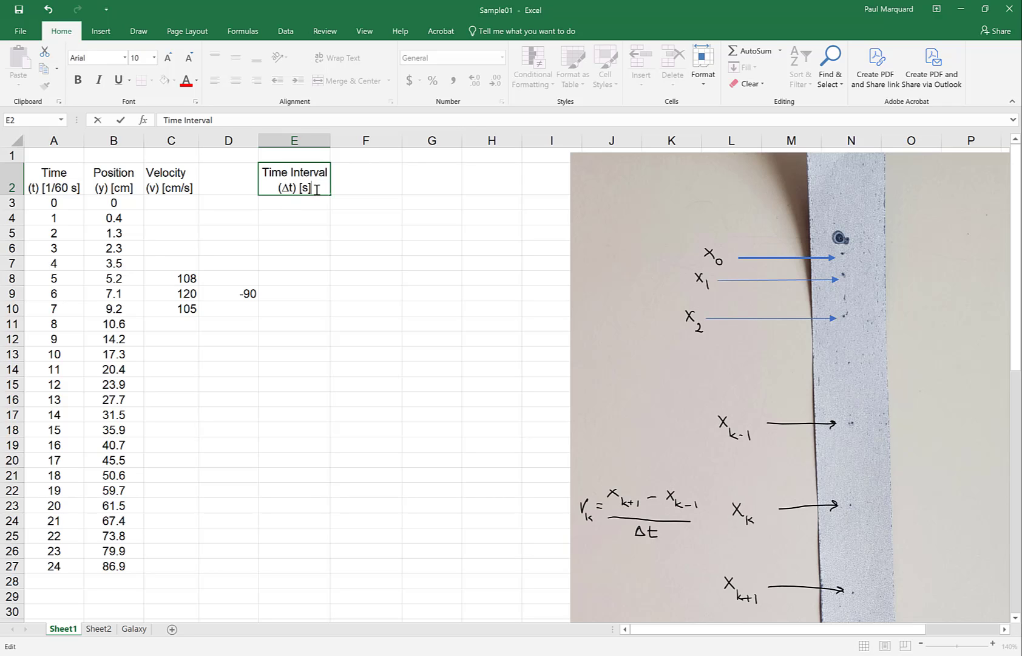
key(Return)
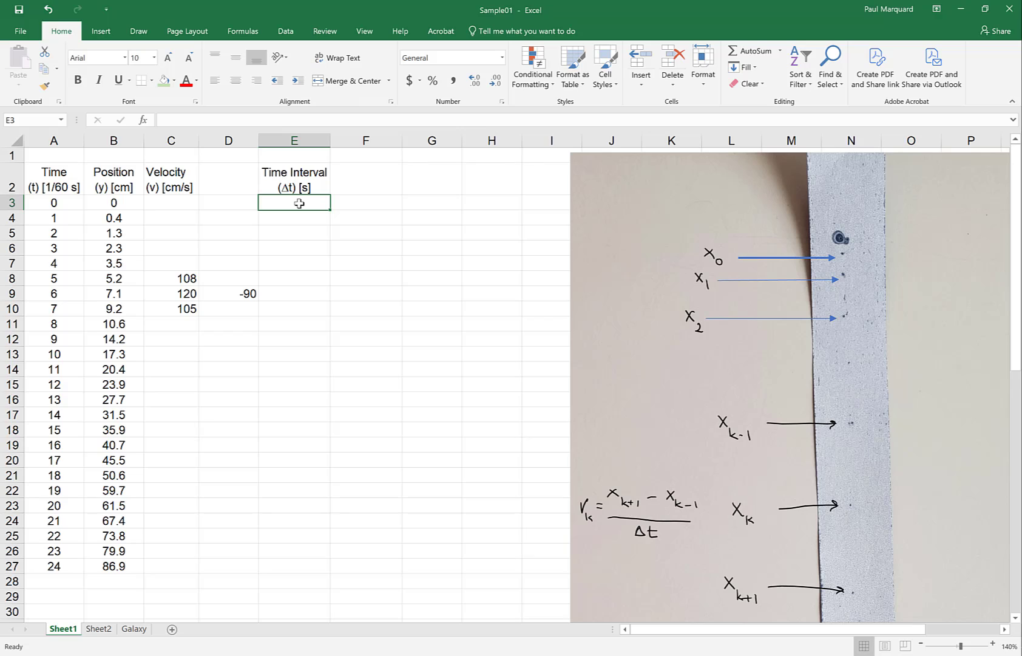
Enter the time interval formula =2/60 in cell E3 and check it
text(=1/30)
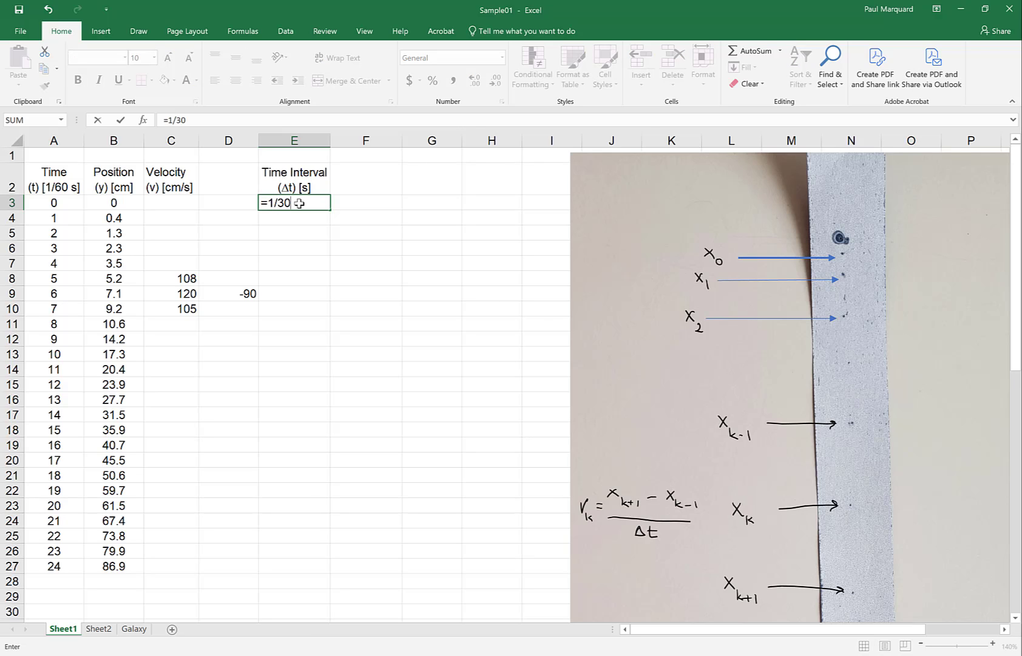
key(BackSpace)
key(BackSpace)
key(BackSpace)
key(BackSpace)
text(2/60)
key(Return)
click(298, 202)
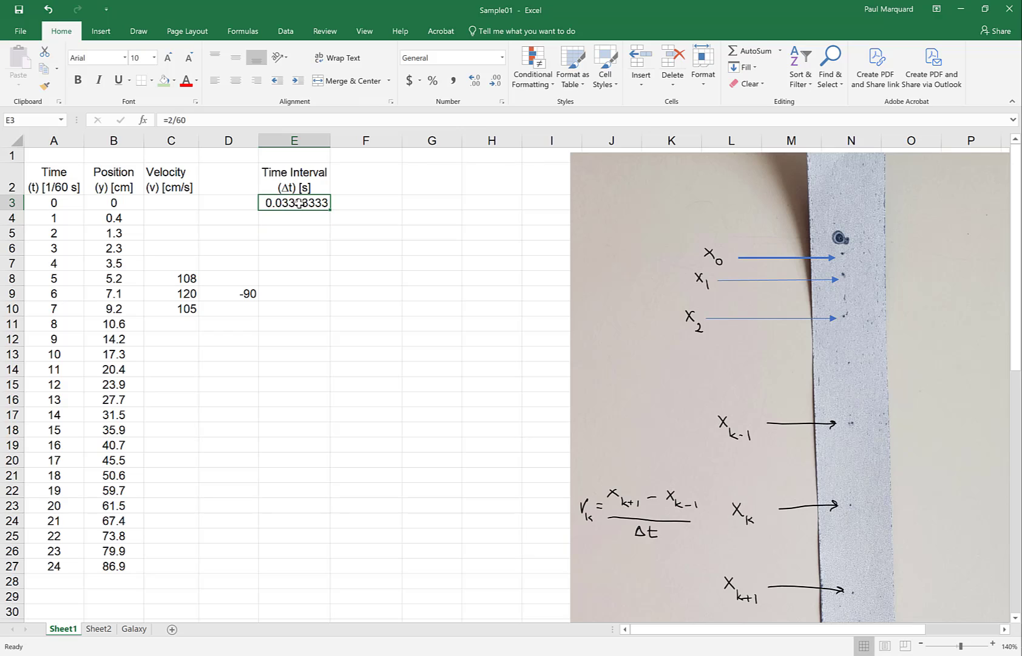
drag(186, 119, 157, 117)
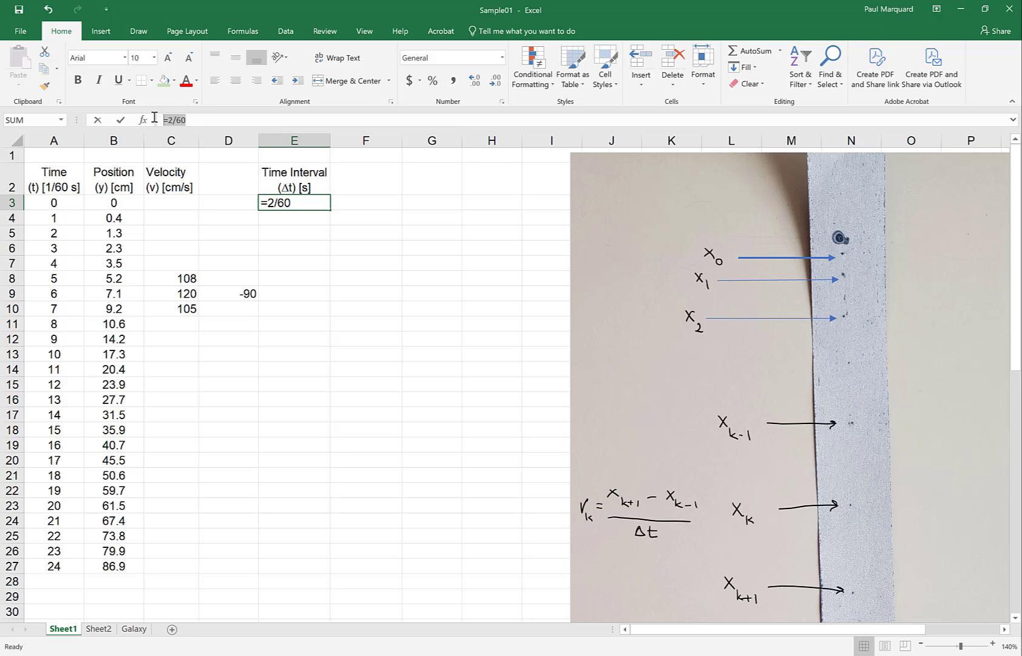
key(Escape)
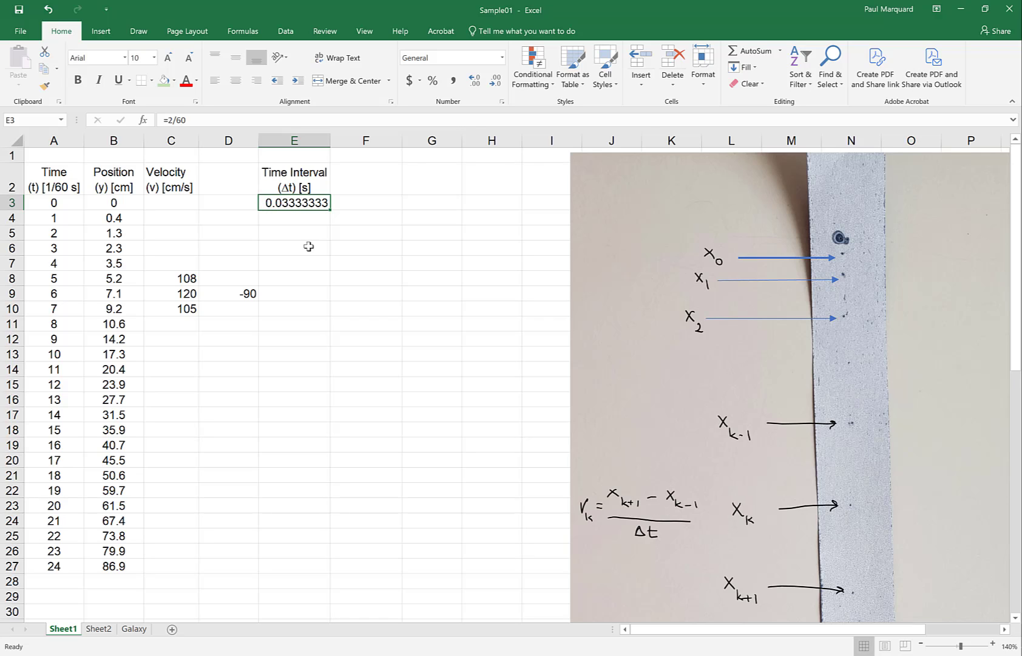
Replace the 2/60 divisor in the velocity formula in C9 with a reference to cell E3
click(176, 293)
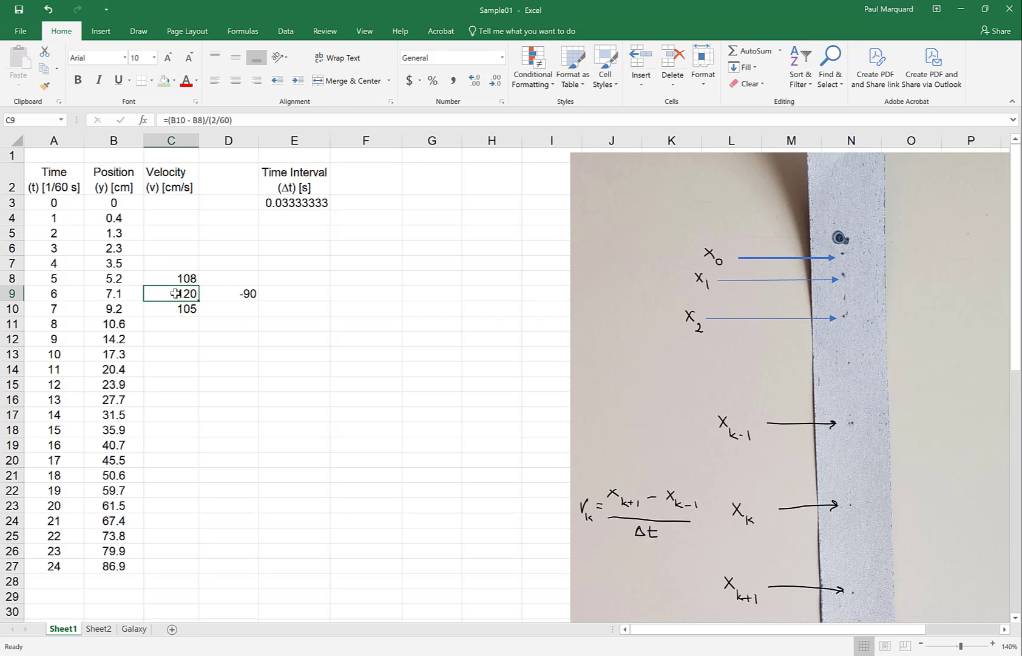
double_click(175, 293)
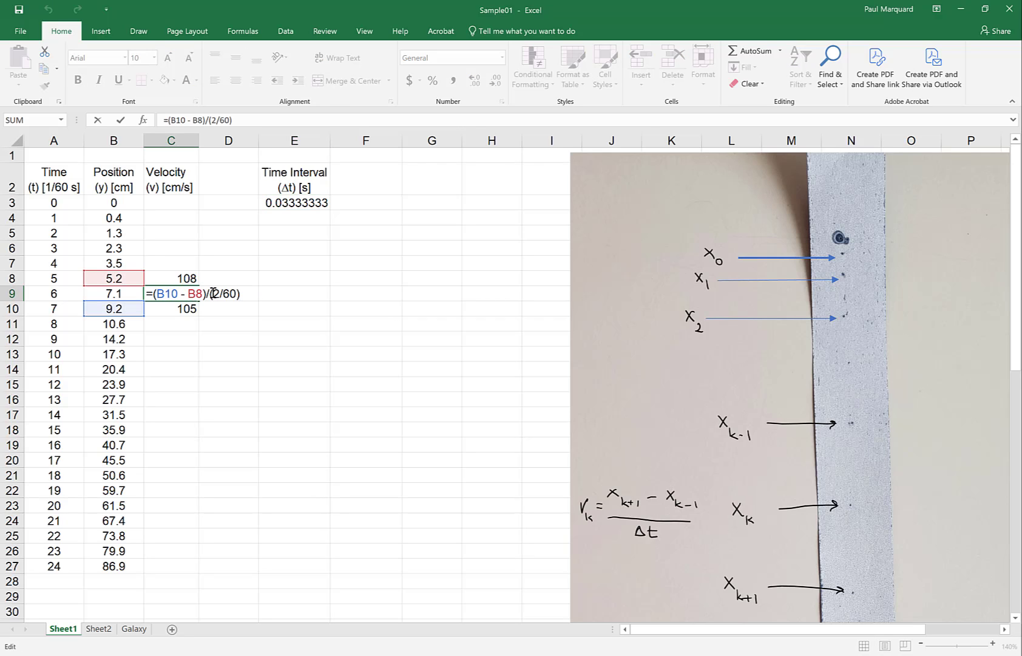
drag(213, 294, 236, 296)
click(295, 202)
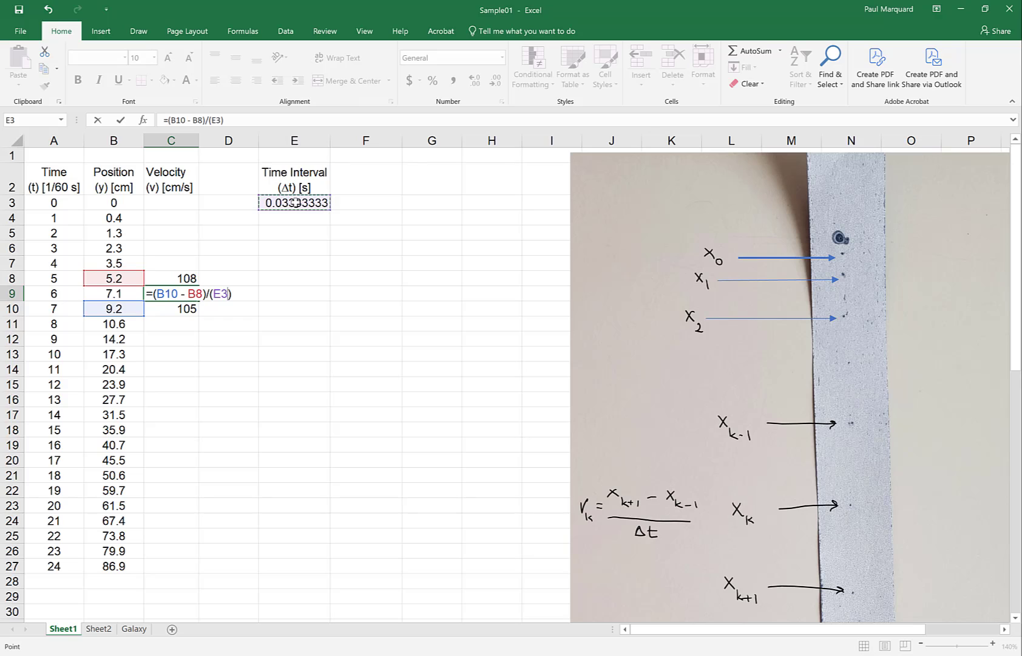
key(Return)
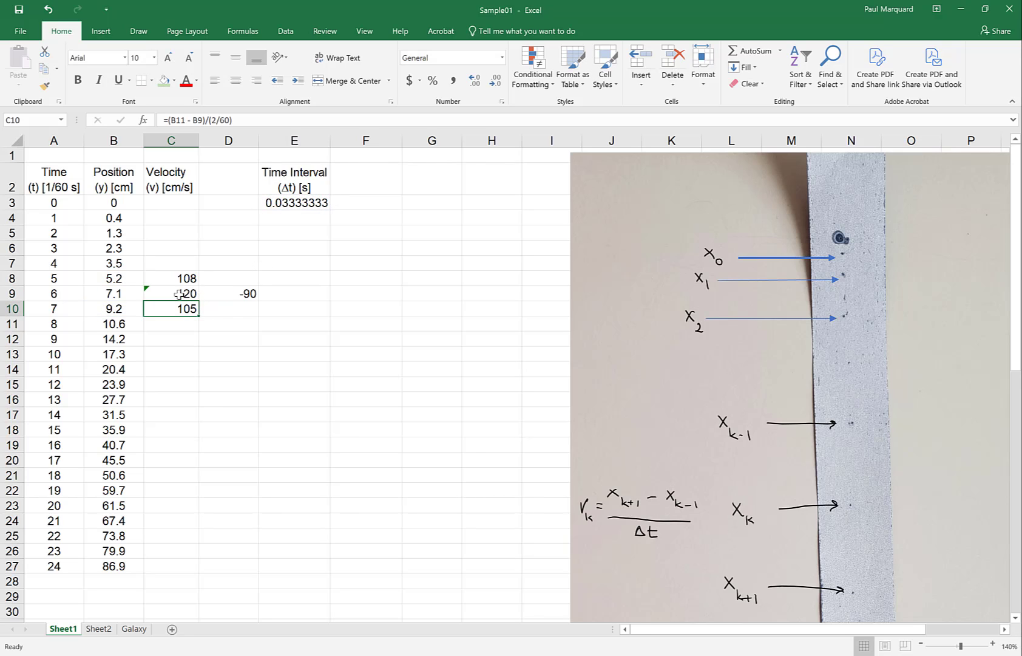
Check the existing formula in C10, and copy the C9 formula with the E3 reference over it
click(179, 294)
click(178, 309)
double_click(181, 308)
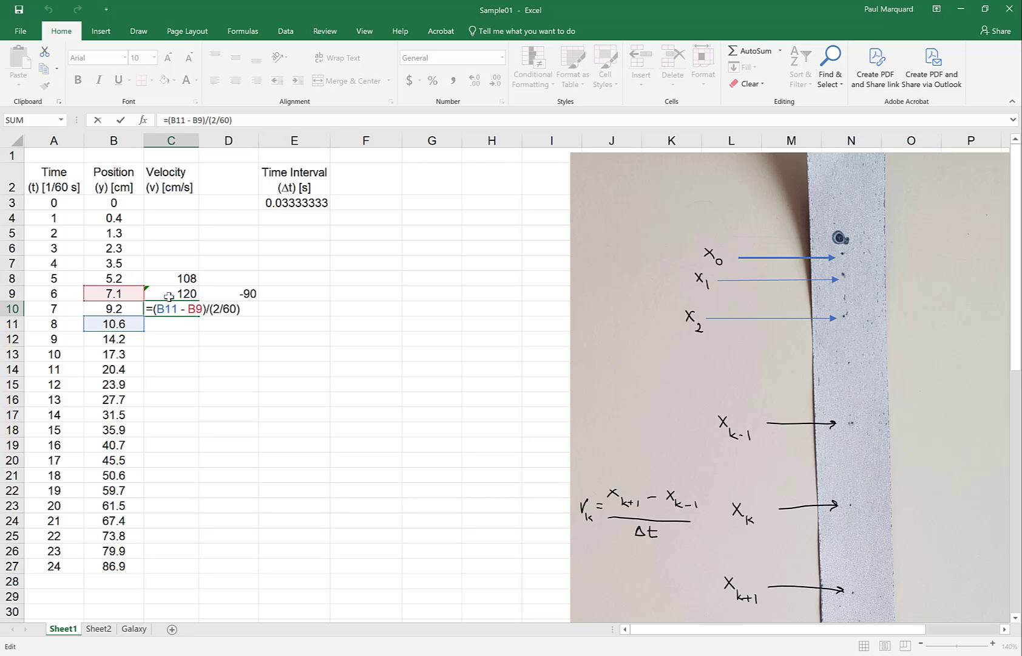
key(ctrl+Return)
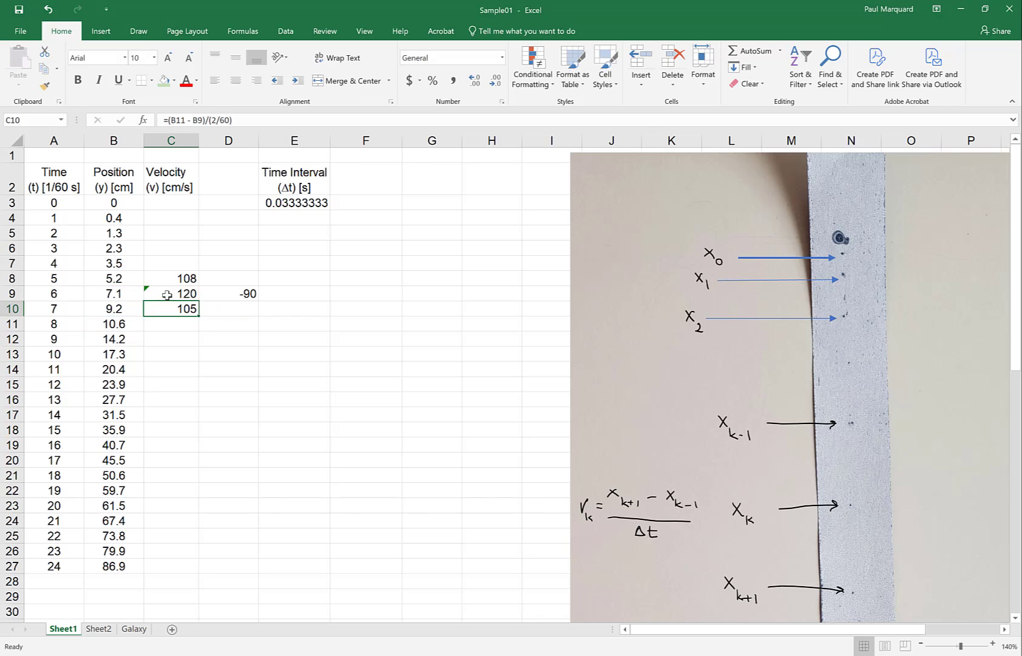
click(168, 293)
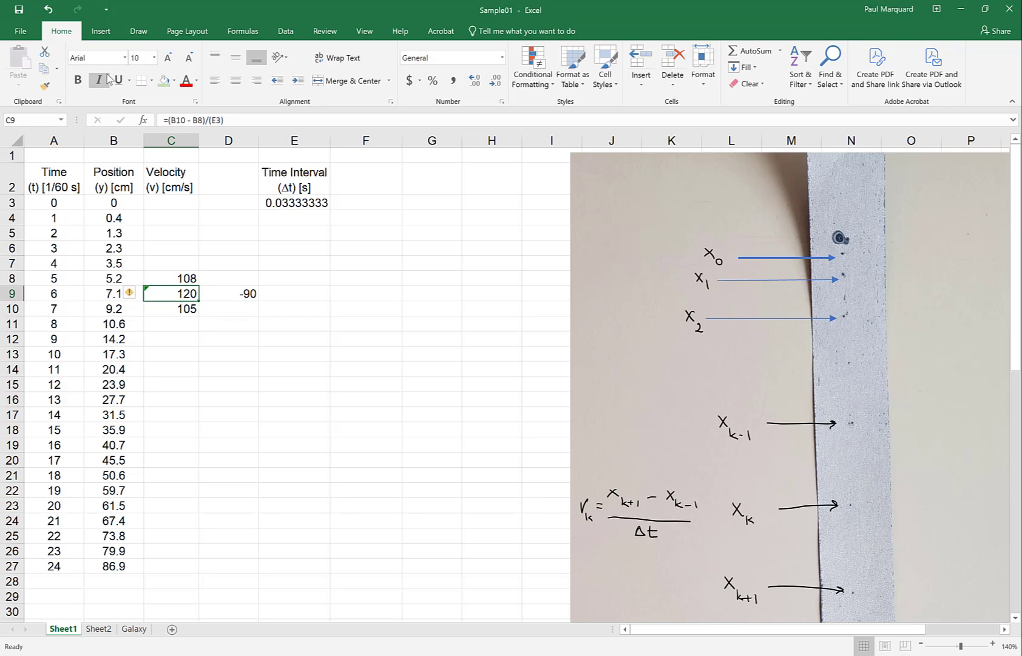
click(44, 75)
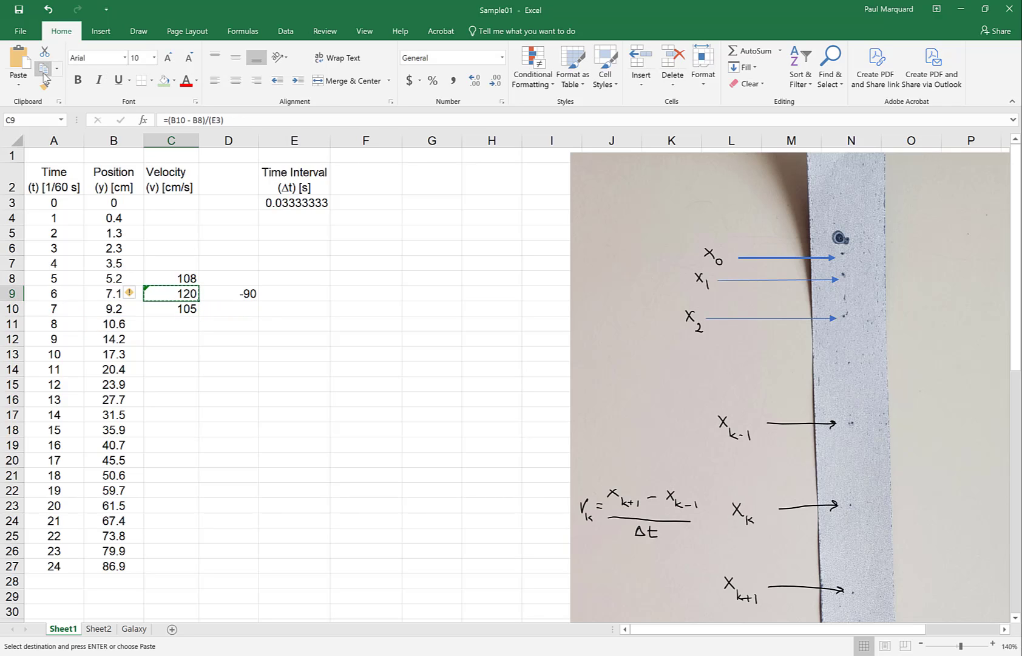
key(Down)
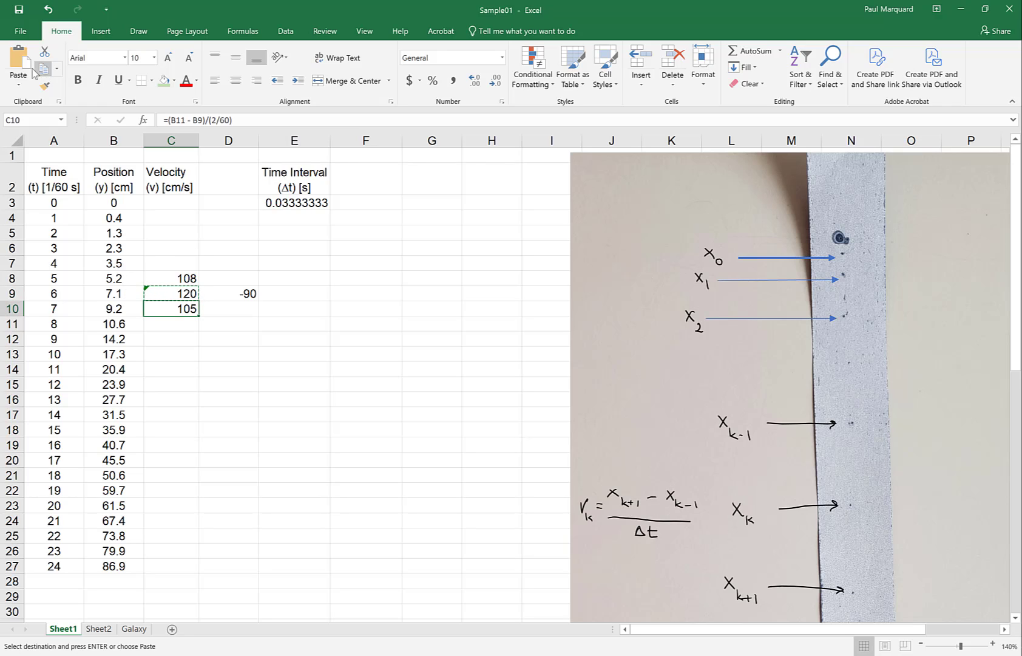
click(22, 63)
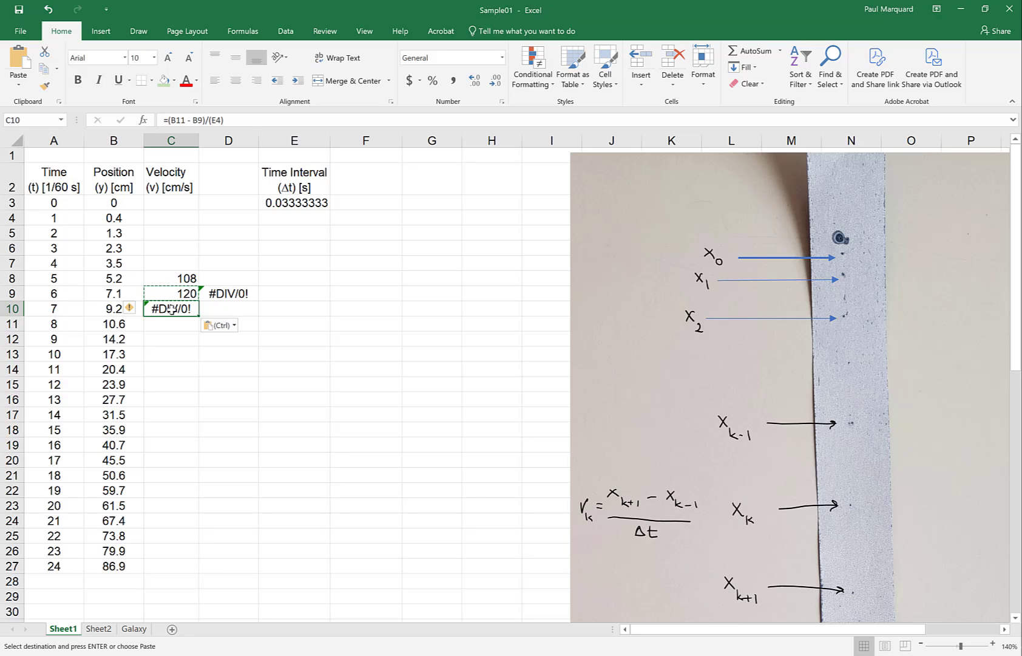
Inspect the cells referenced by the pasted formula in C10 and compare it with the formula in C9
double_click(170, 309)
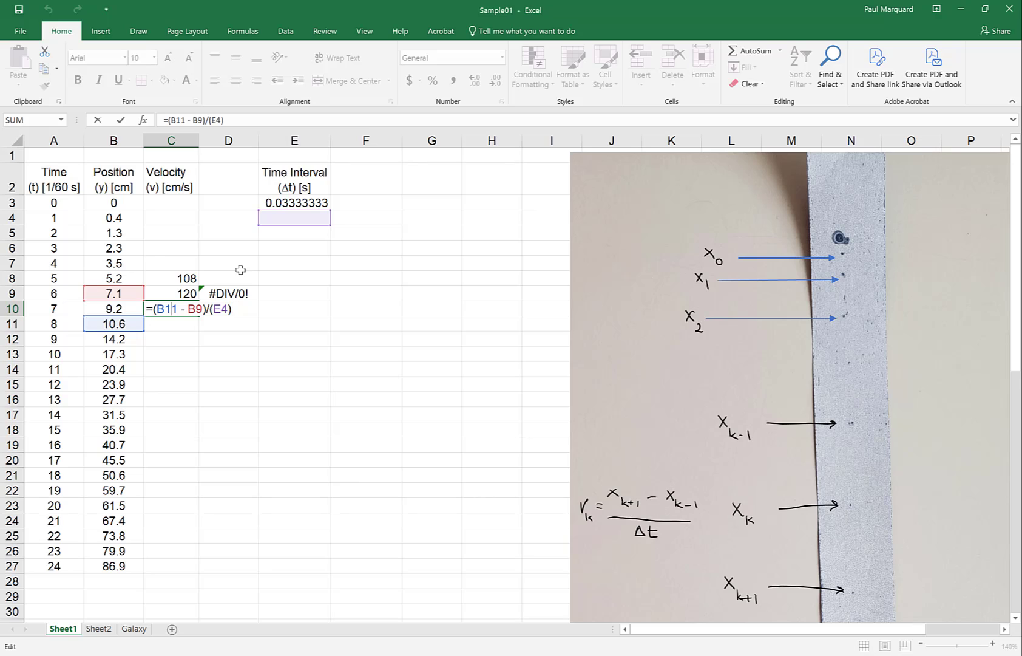
key(Escape)
key(ctrl+Return)
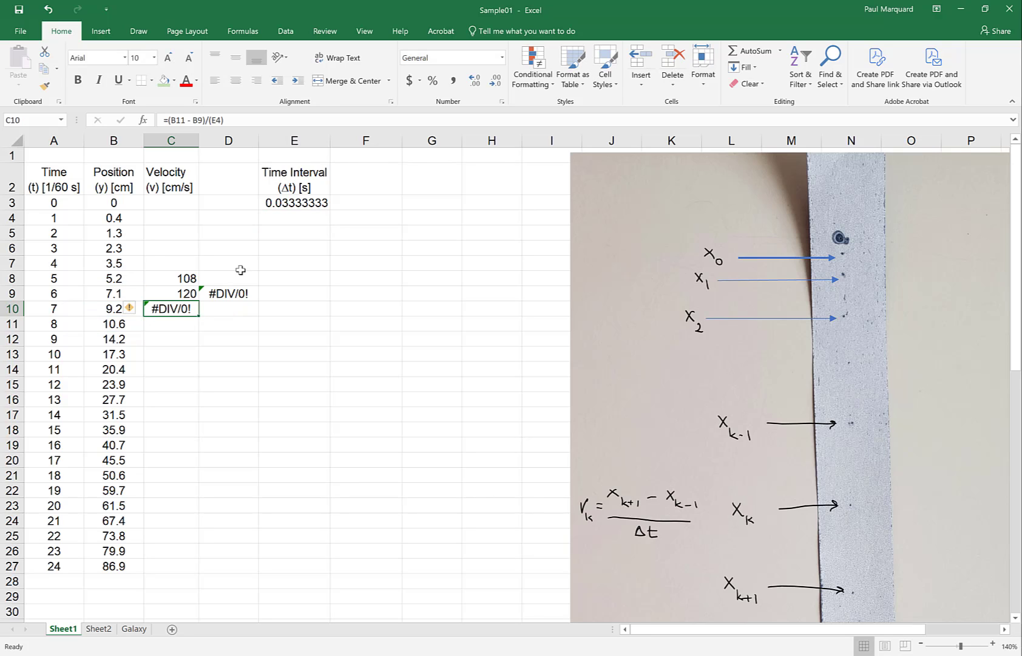
click(171, 293)
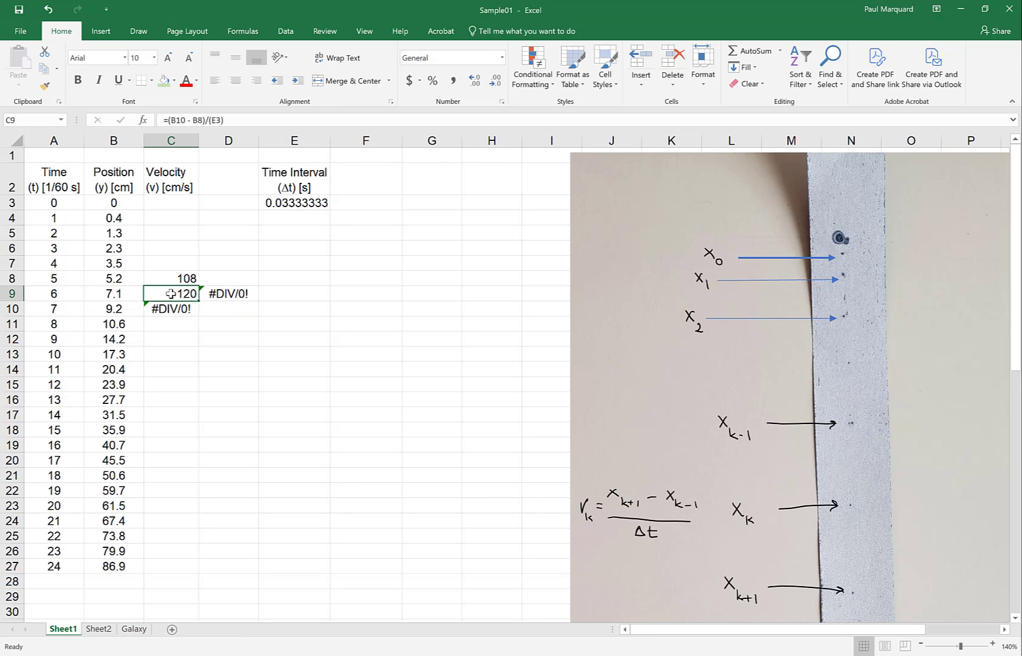
key(Down)
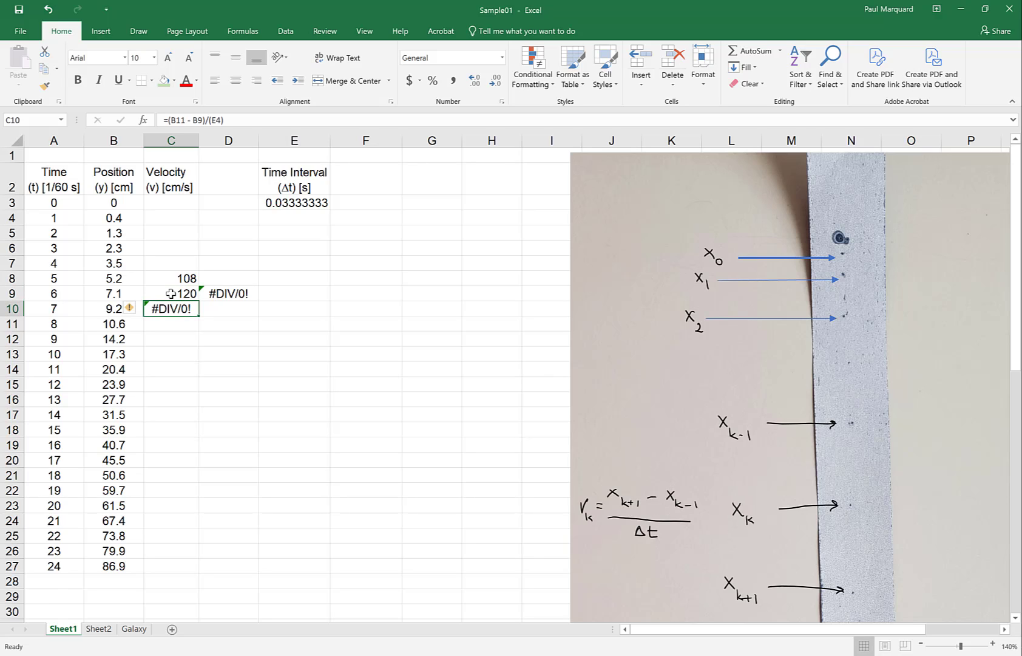
Lock the row of the time interval reference in C9 so the formula reads =(B10 - B8)/(E$3)
click(170, 294)
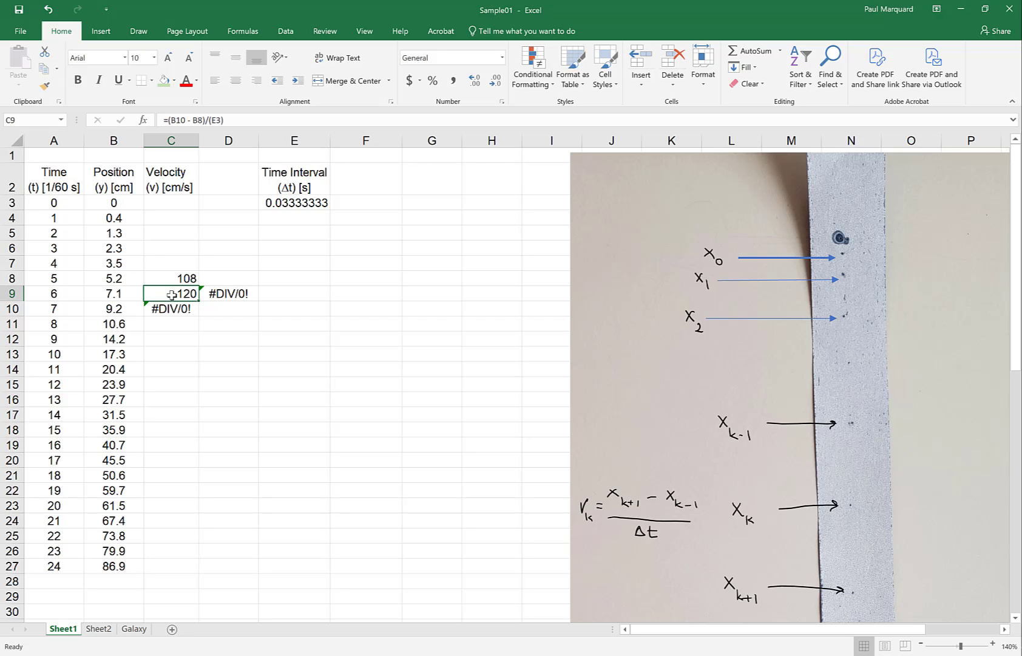
click(217, 119)
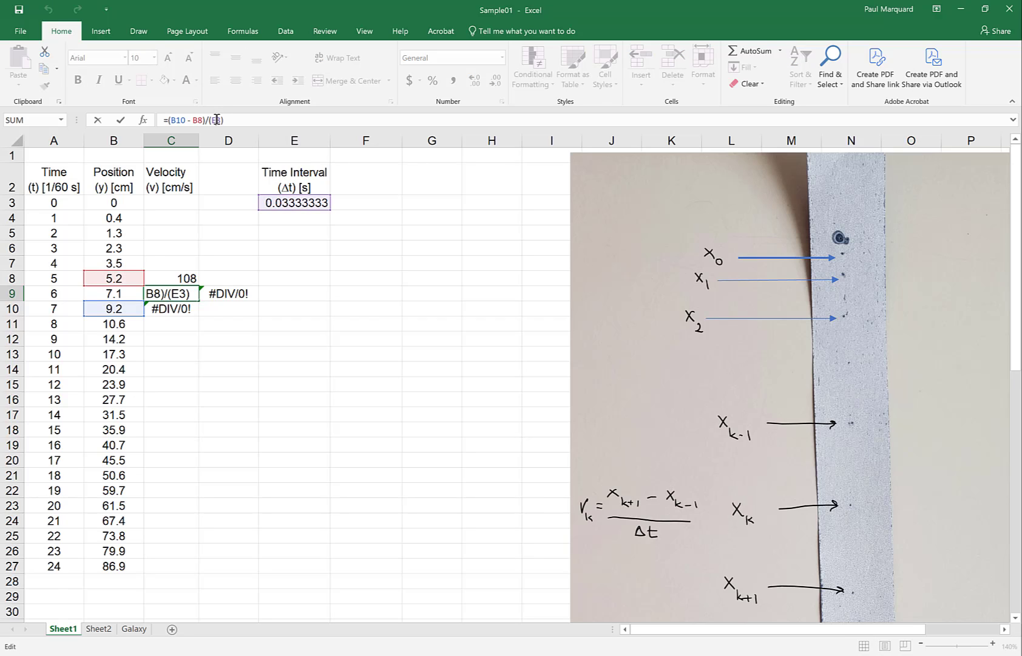
click(179, 293)
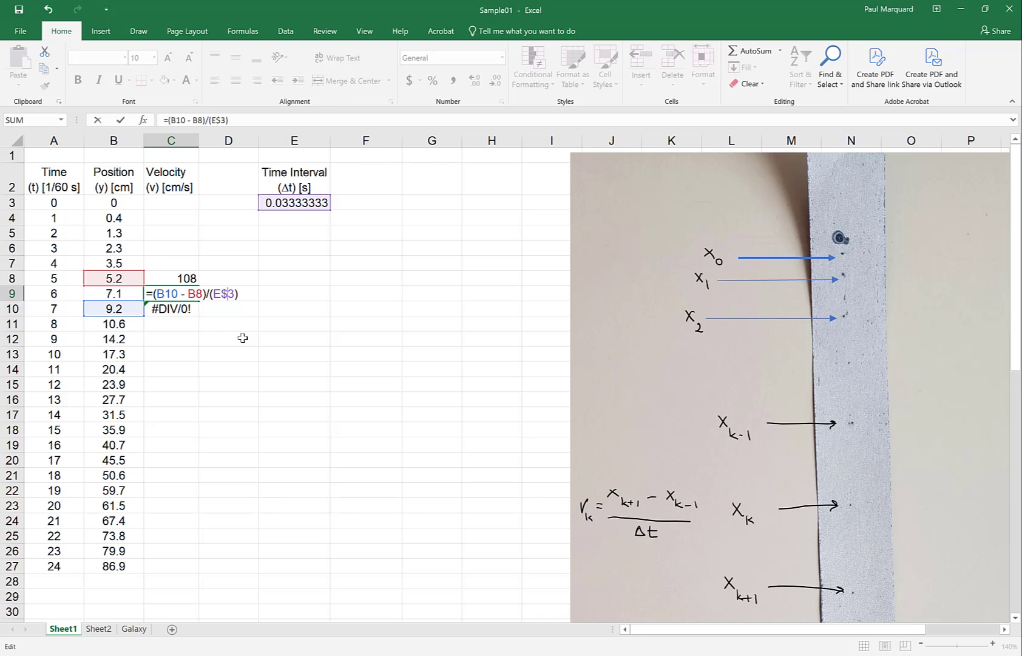
key(Return)
Copy the row-locked velocity formula from C9 into C10
click(172, 292)
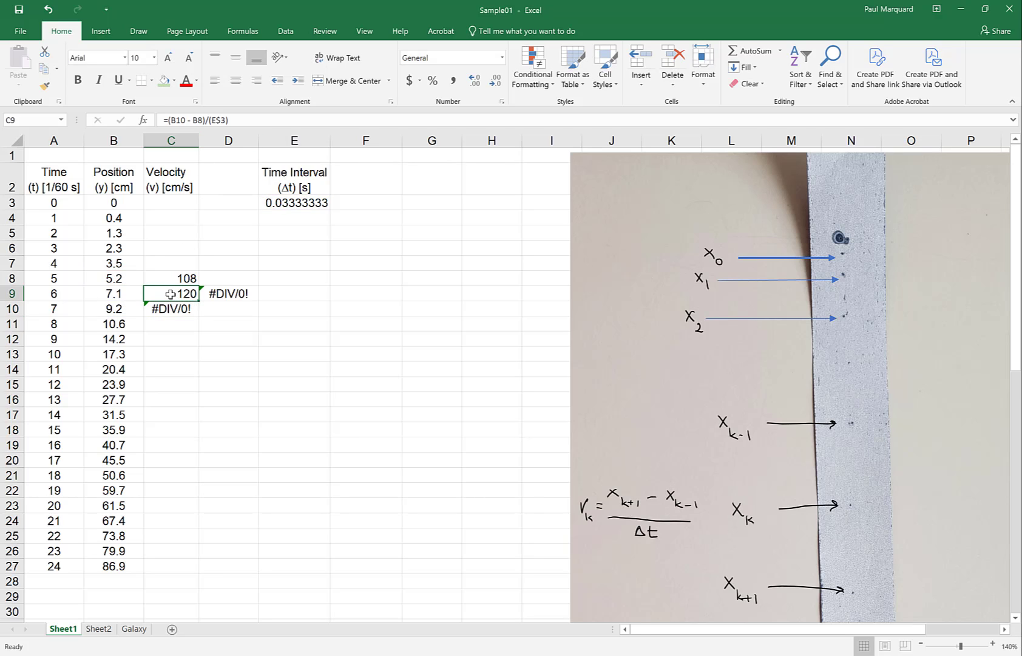
key(ctrl+c)
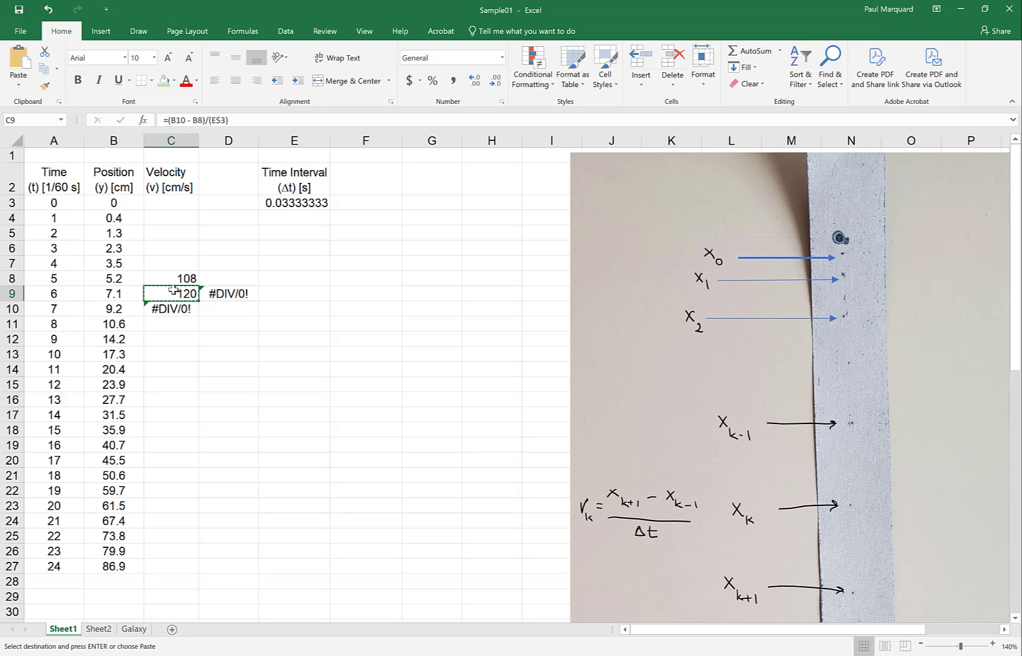
click(173, 308)
key(ctrl+v)
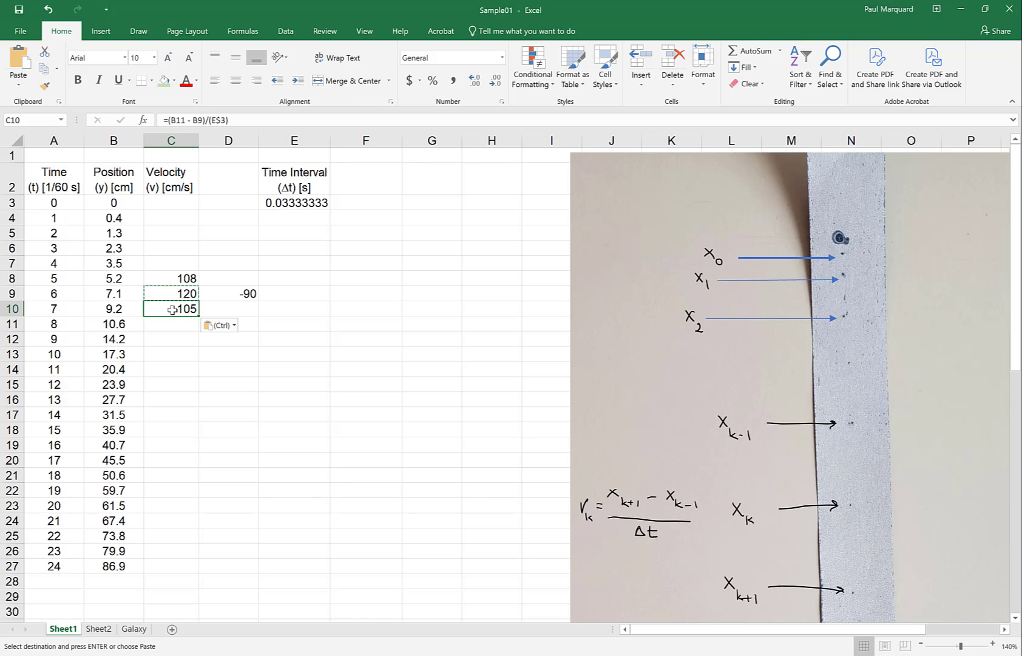
Compare the formulas in C9 and C10, examining how the position and time interval references behave
click(175, 294)
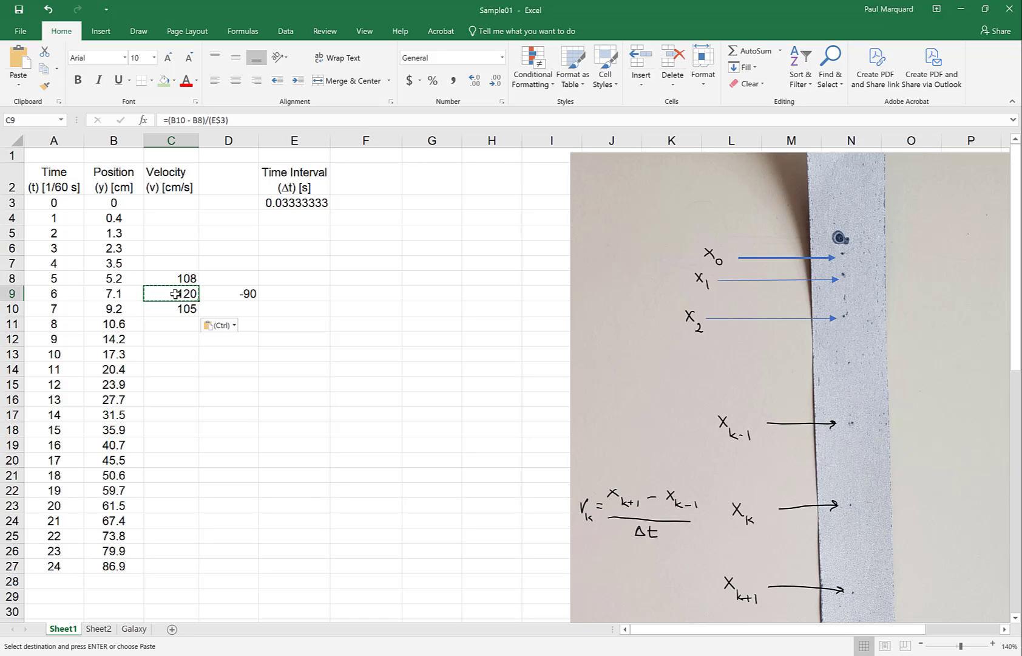
key(Down)
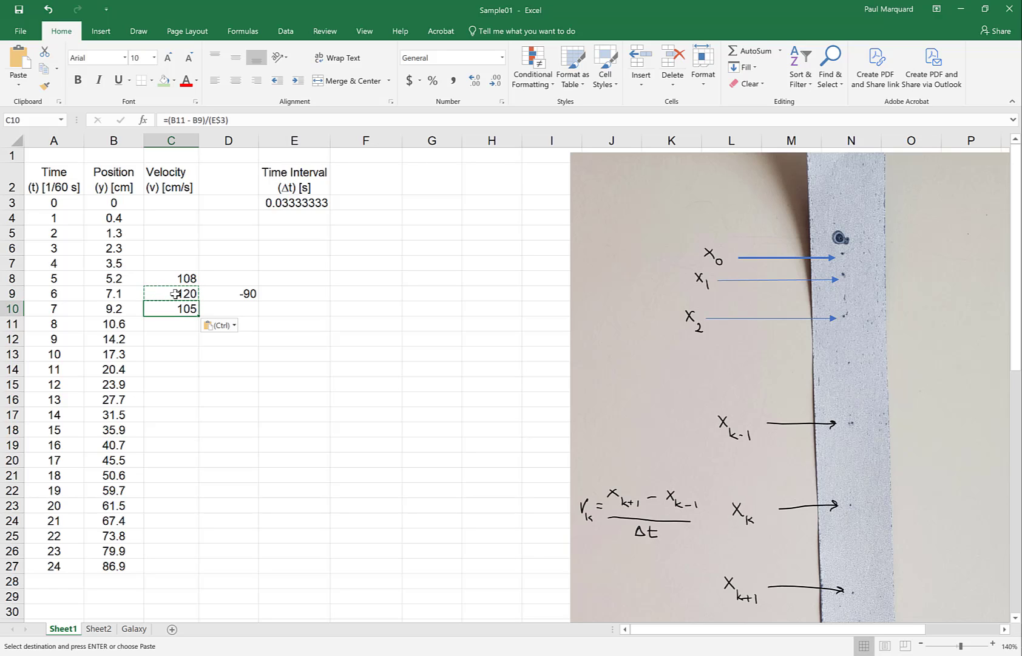
click(175, 294)
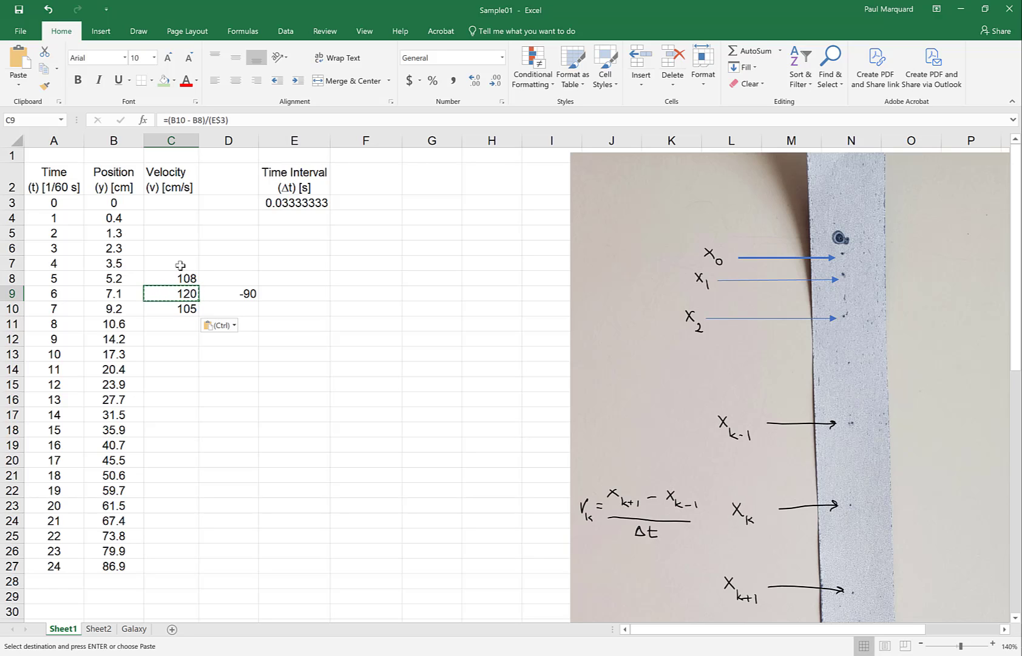
key(Down)
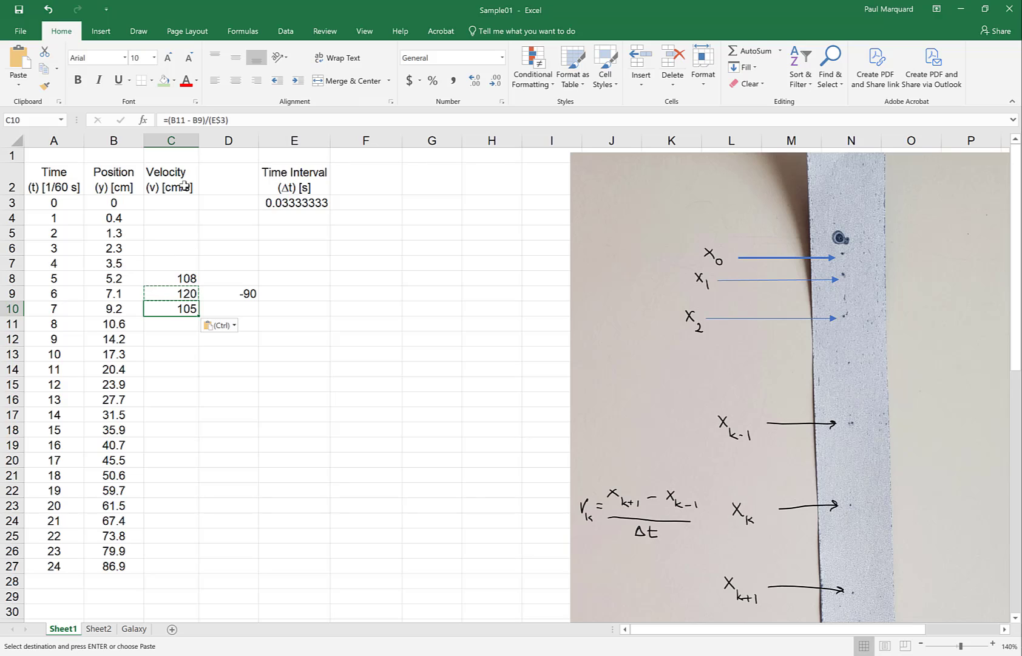
key(Up)
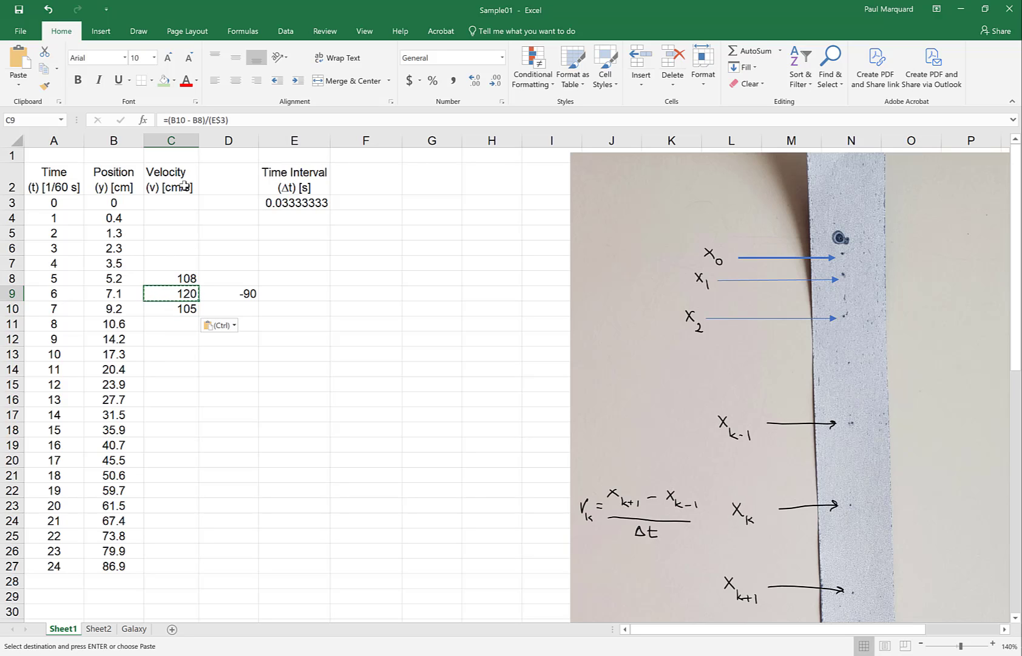
key(Down)
key(Up)
Paste the row-locked formula from C9 into D9 and compare the time interval references of both cells
click(223, 293)
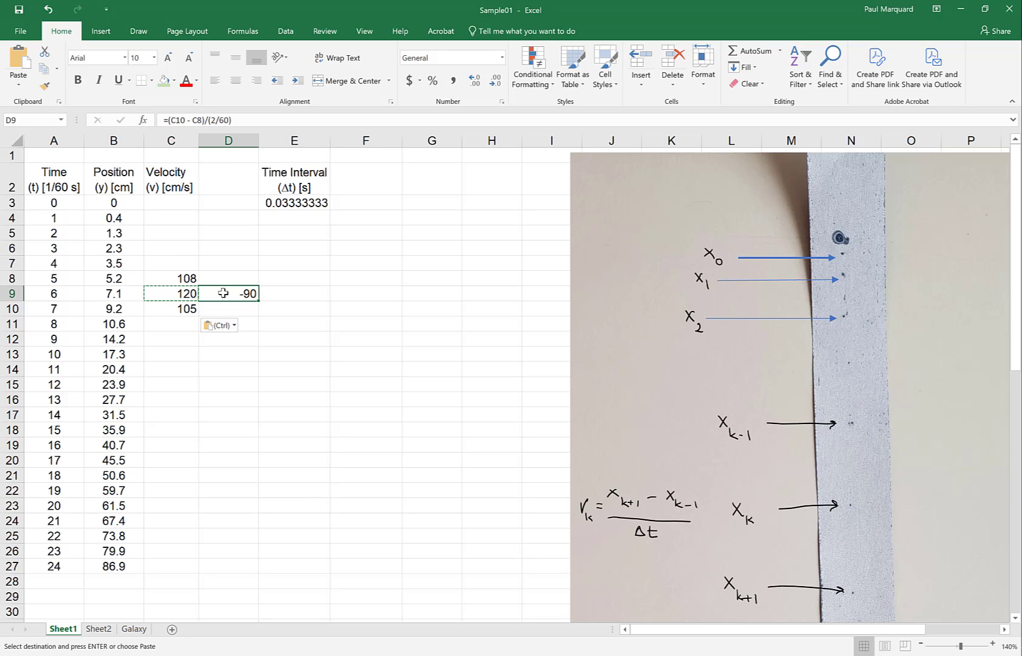
key(ctrl)
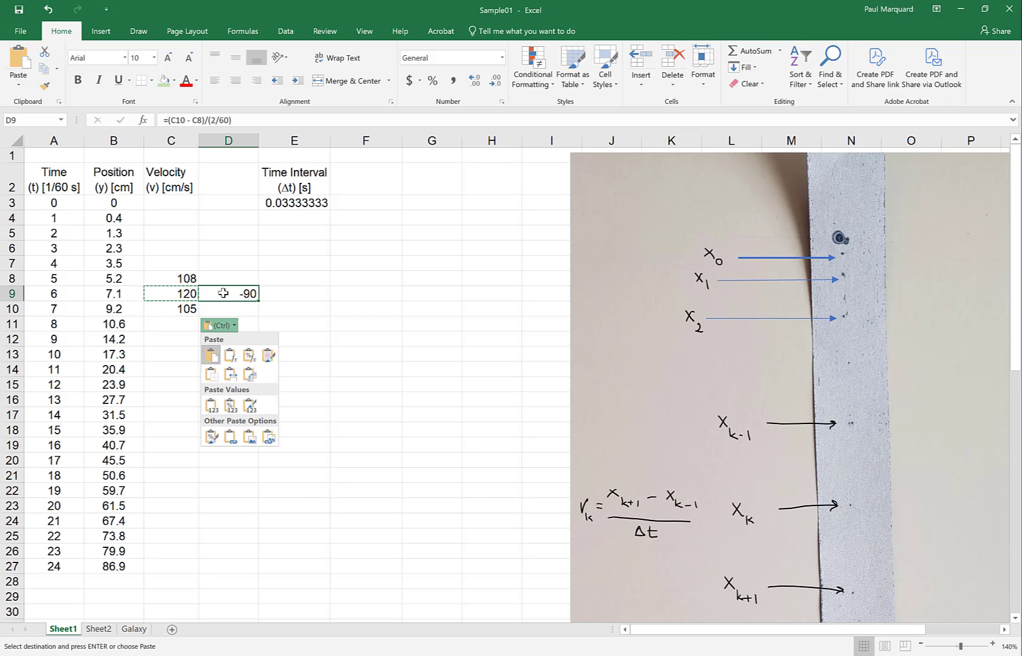
key(Escape)
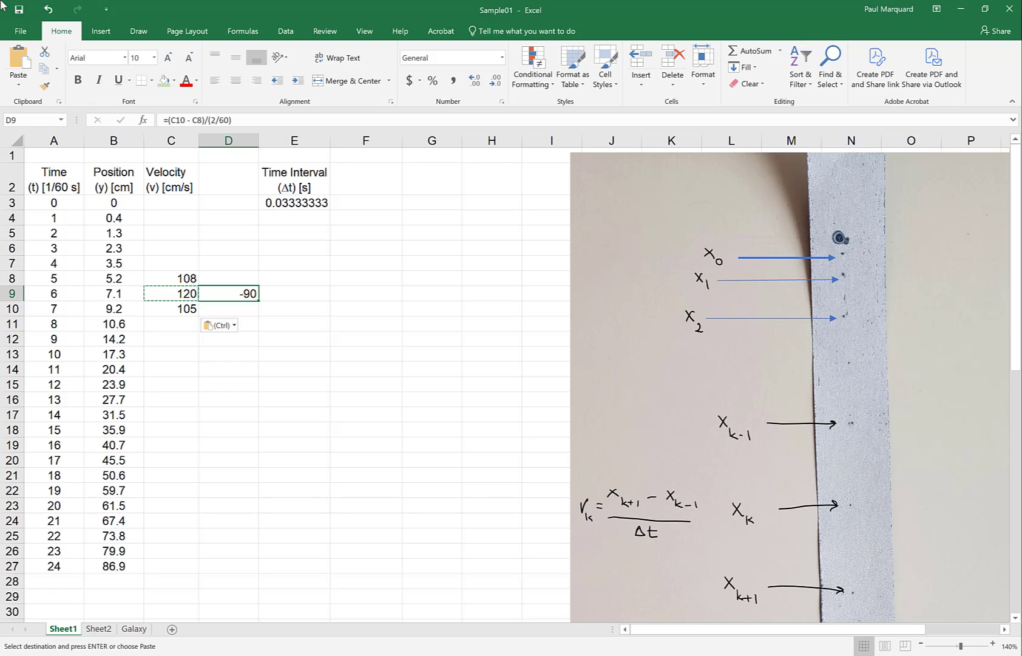
click(23, 59)
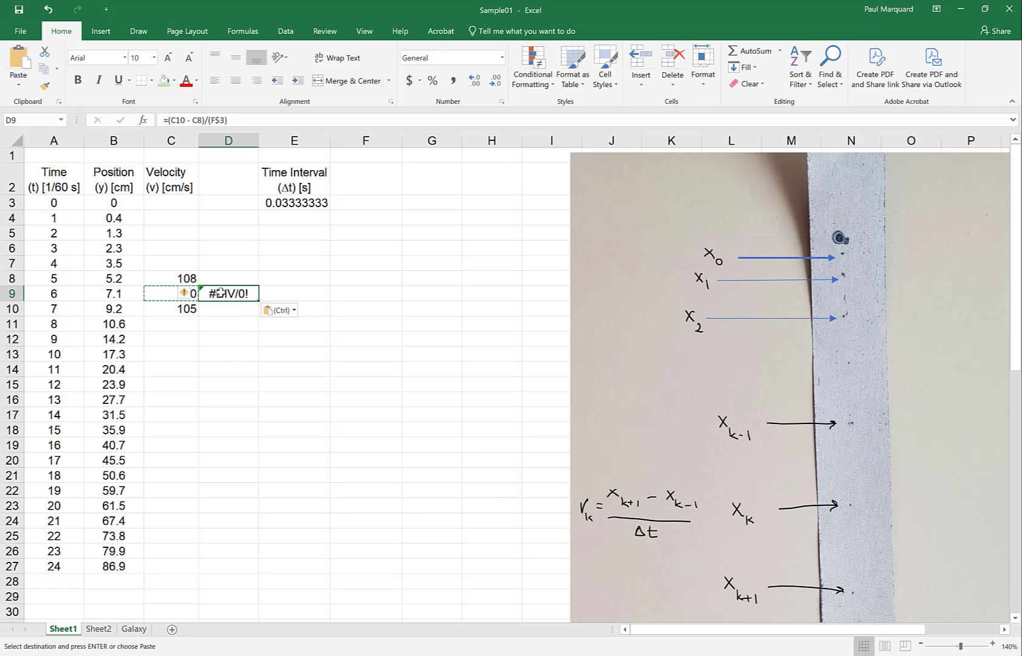
click(174, 291)
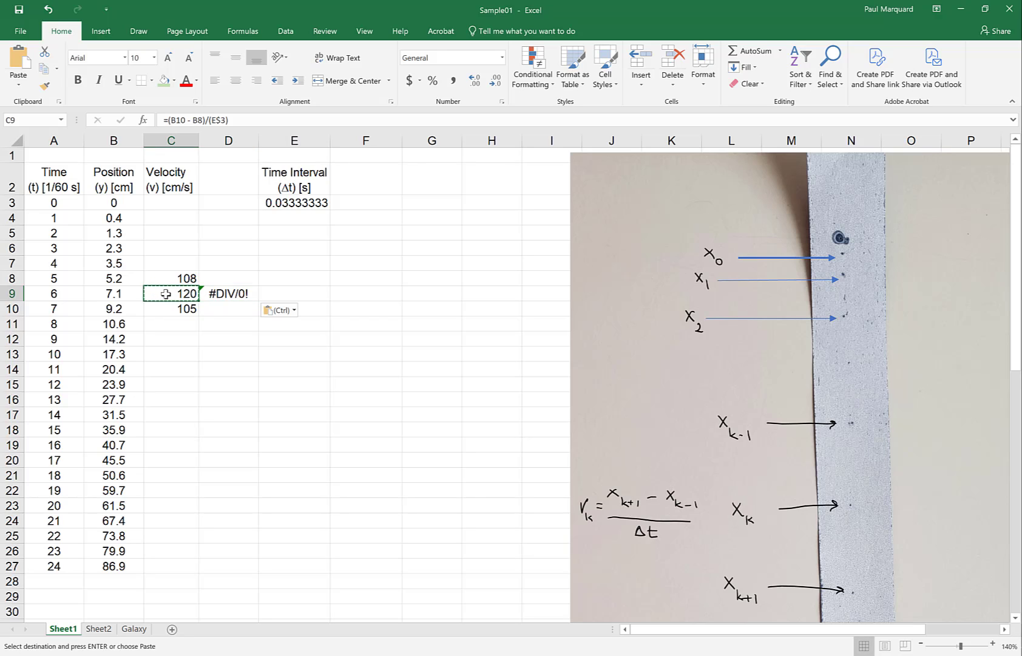
click(220, 297)
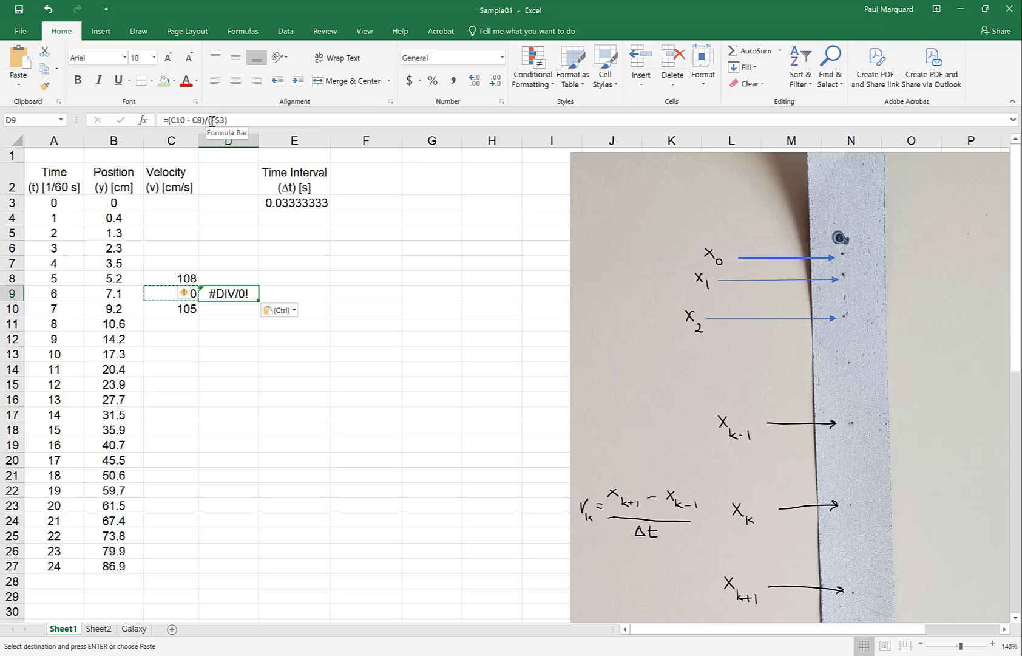
Lock the column of the time interval reference in C9 as well, so the formula reads =(B10 - B8)/($E$3)
double_click(164, 292)
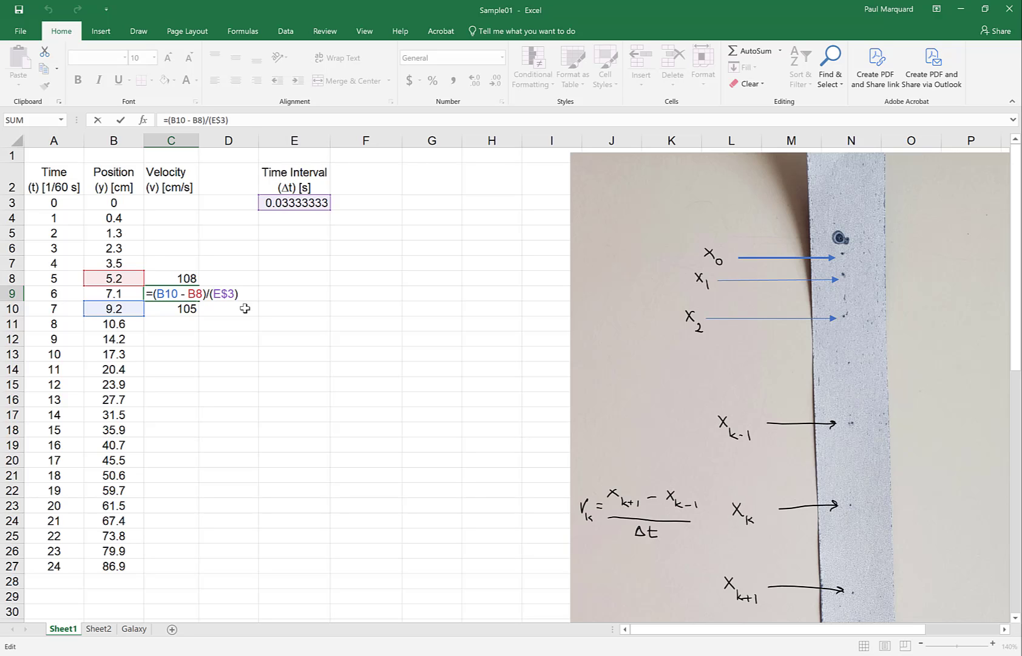
text($)
key(Return)
Copy the formula with the fully absolute $E$3 reference from C9 into D9
click(181, 296)
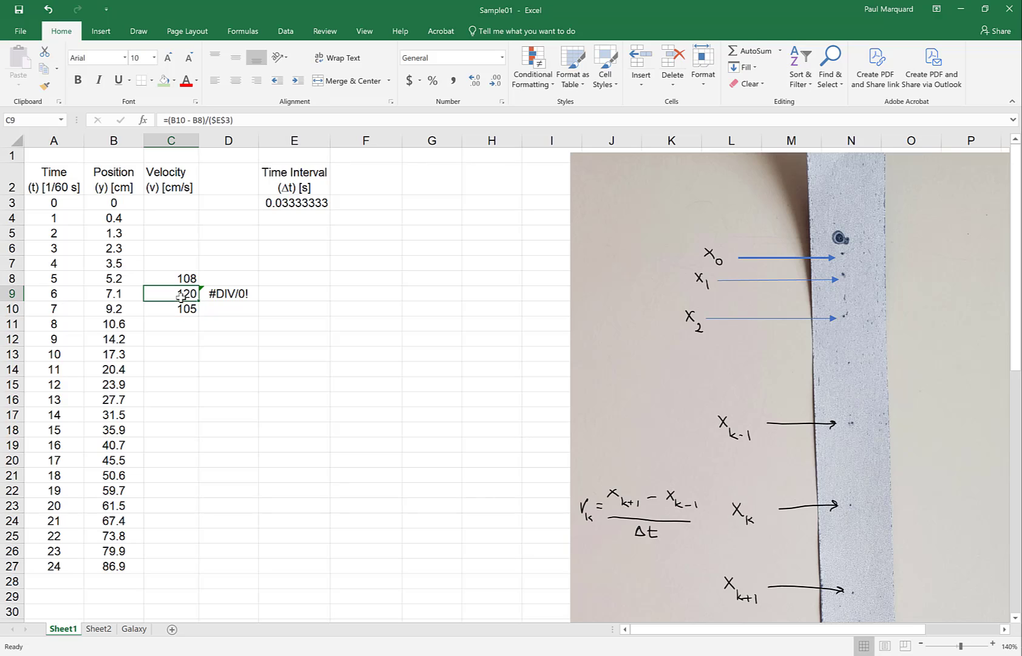
key(ctrl+c)
key(Right)
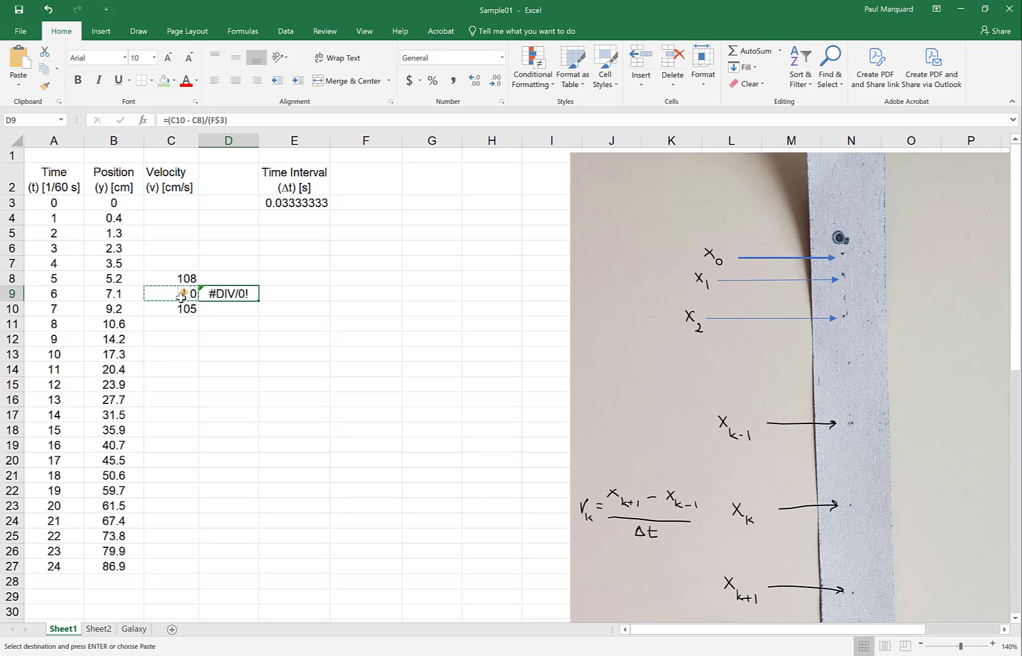
key(ctrl+v)
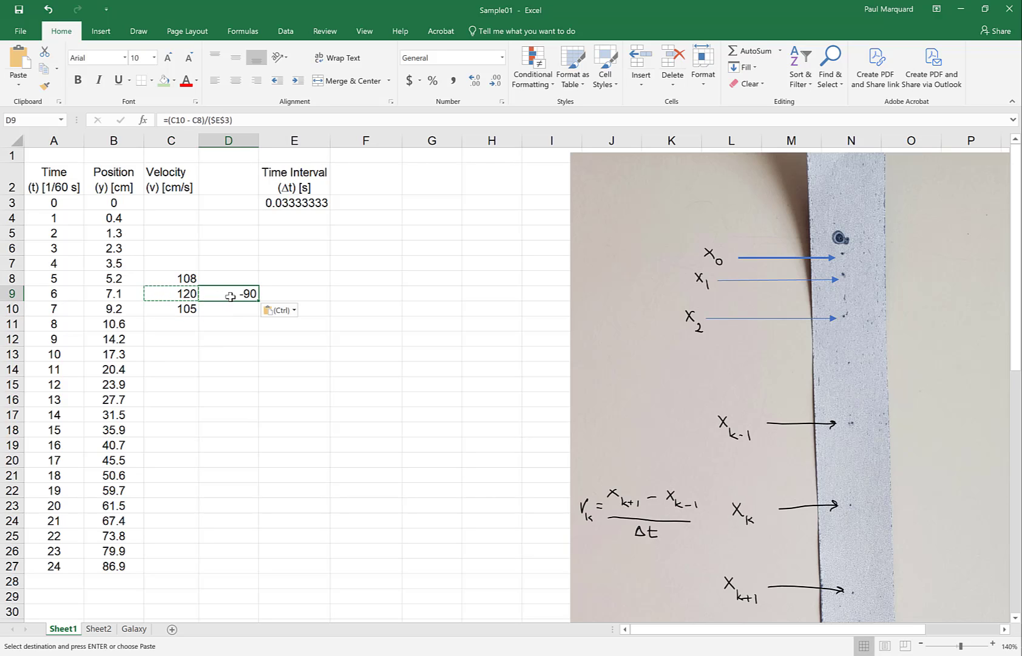
Compare the formulas in C9 and D9, examining how the position and fully absolute time interval references behave
key(Left)
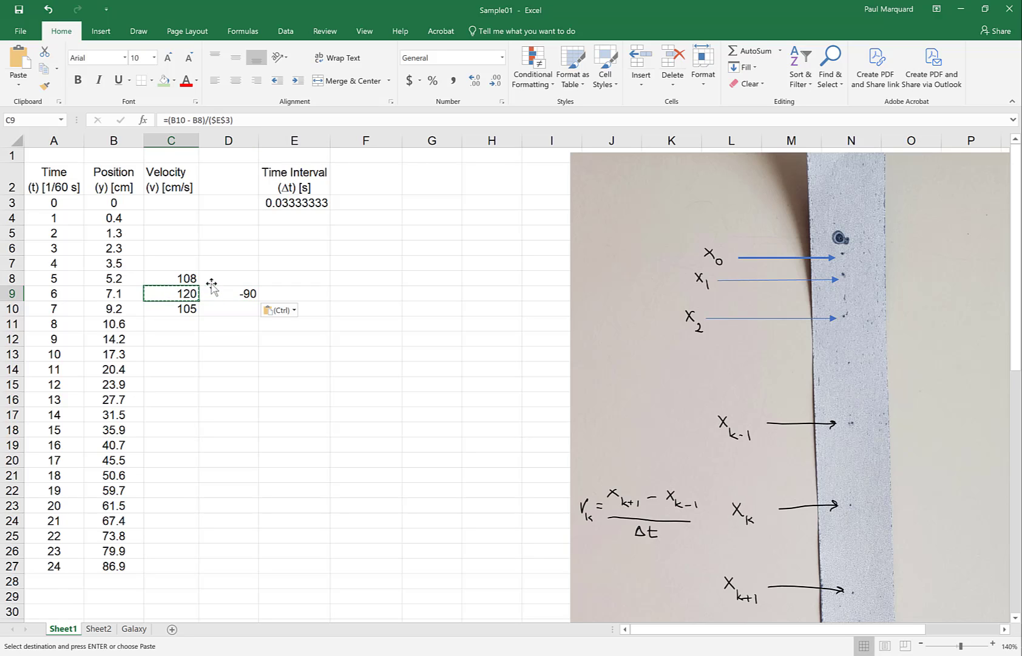
key(Right)
key(Left)
key(Right)
key(Left)
key(Right)
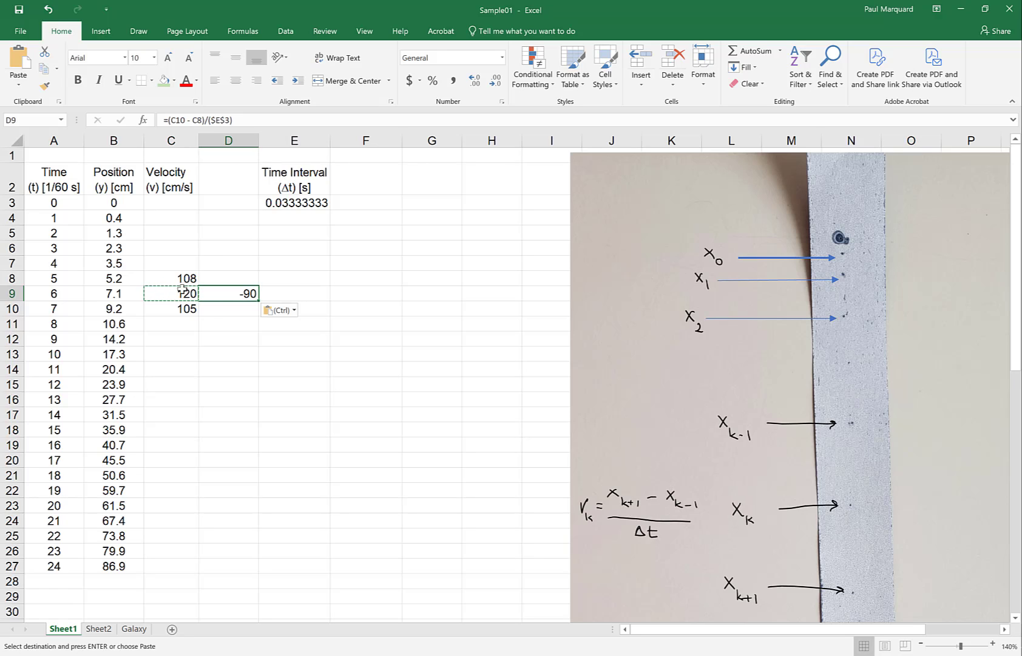
Copy the velocity formula with the absolute $E$3 reference from C9 into C19
click(156, 292)
key(ctrl+v)
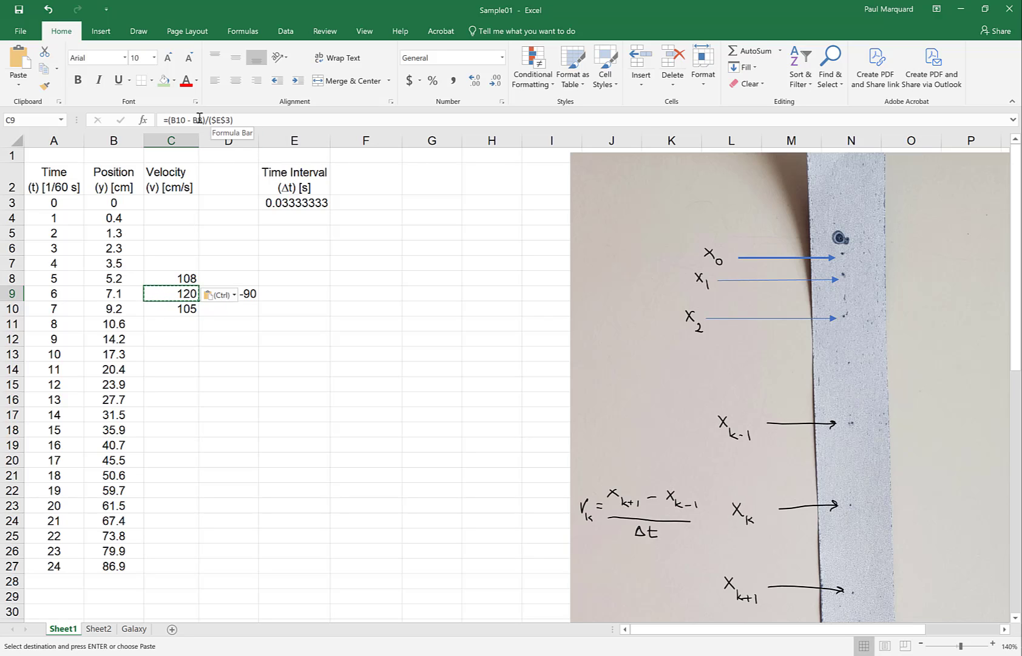
key(Down)
key(Down)
key(Down)
key(Down)
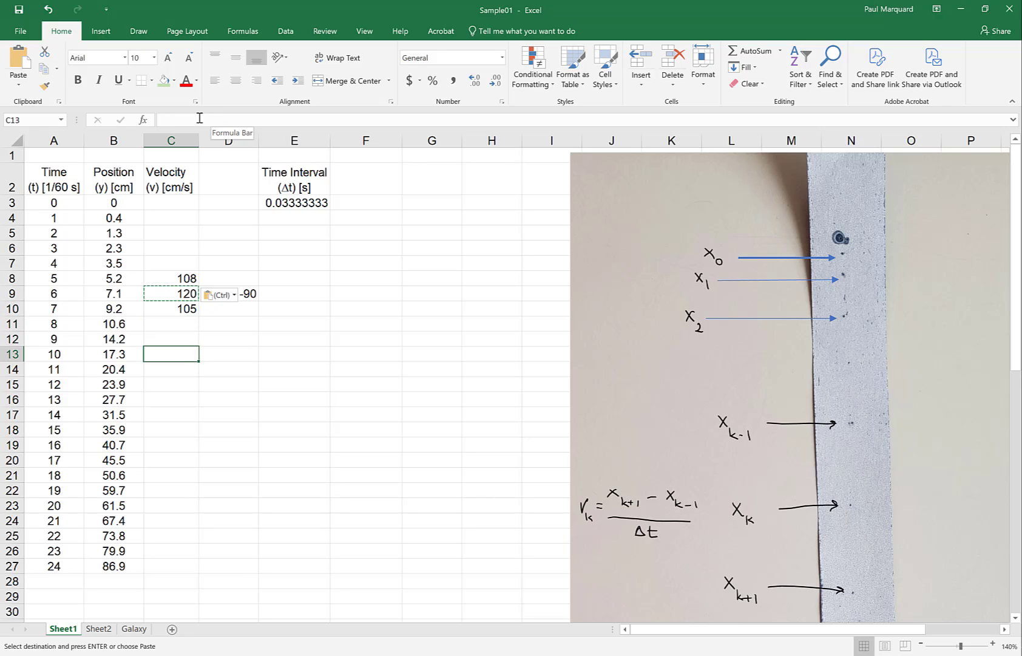
key(Down)
key(Down)
key(Down)
key(Down)
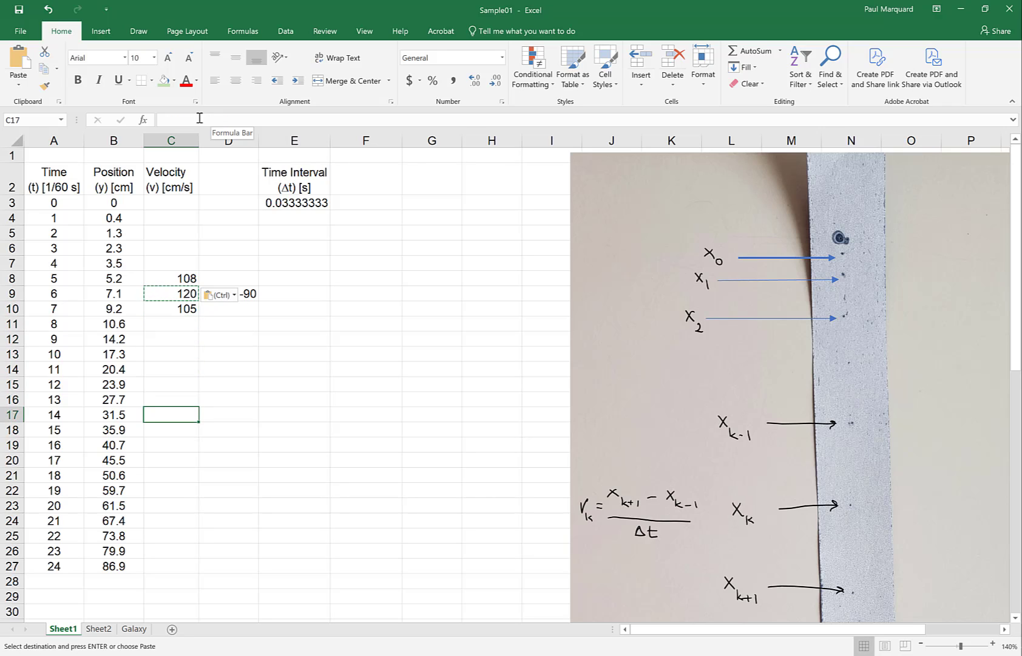
key(Down)
key(Down)
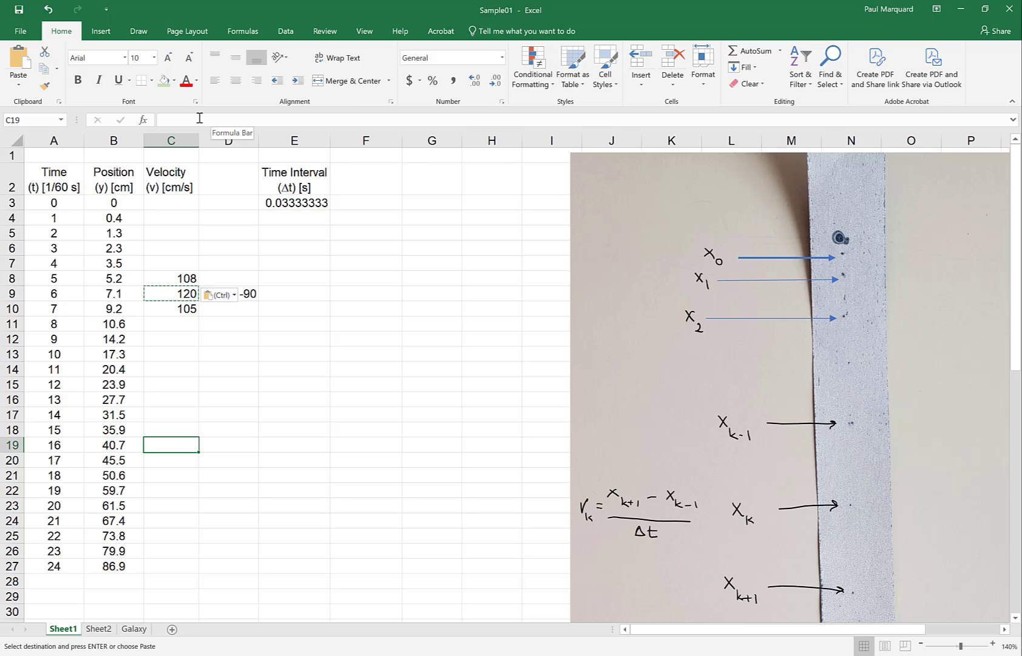
click(24, 63)
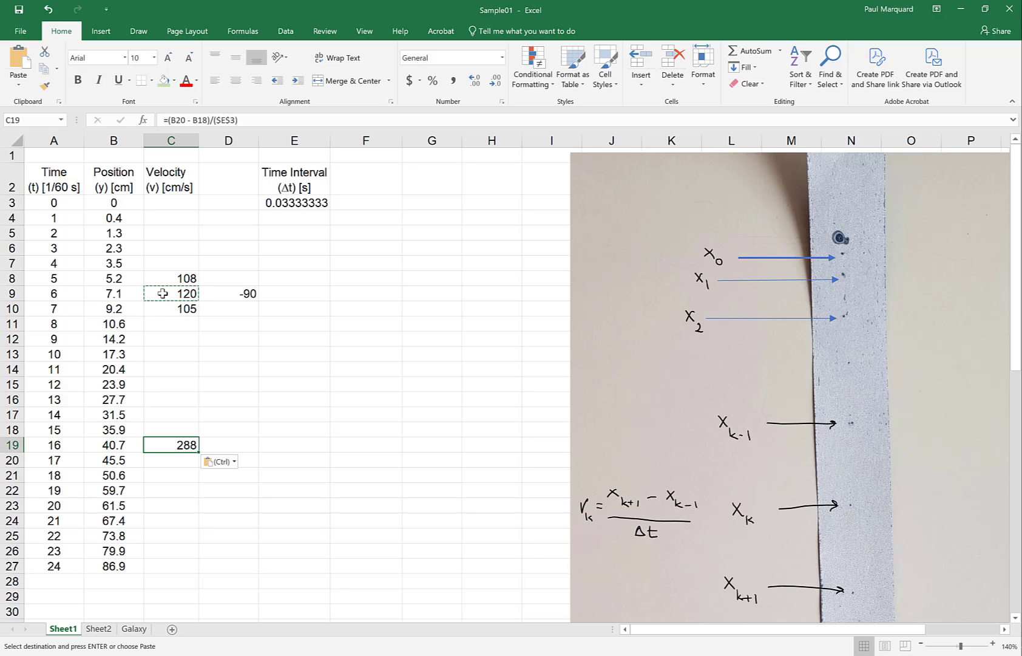
Compare the cell references highlighted by the formulas in C19 and C9
double_click(166, 442)
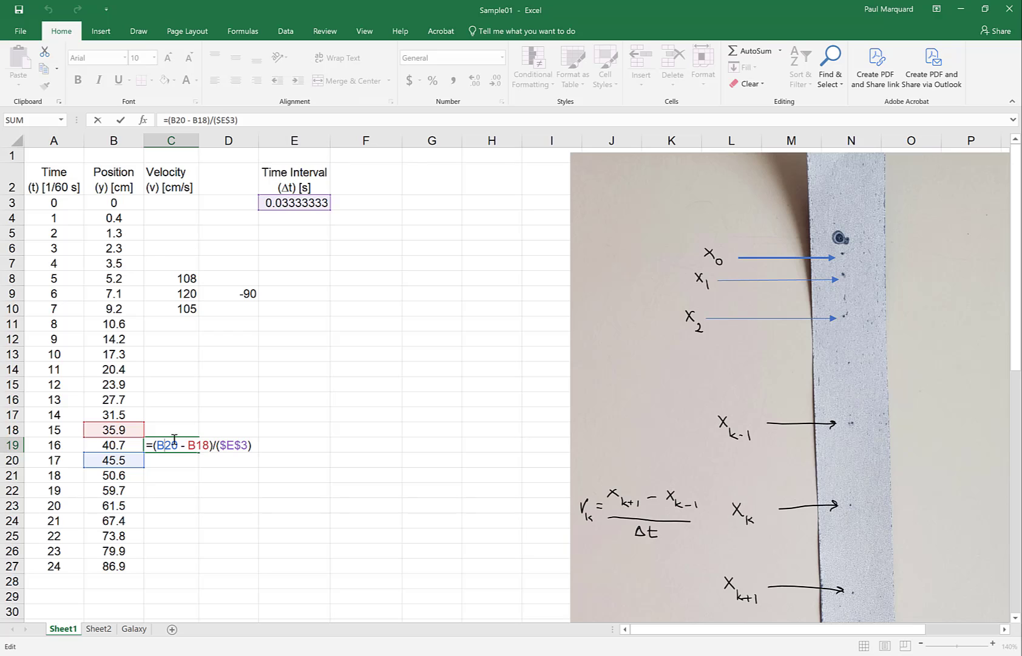
click(168, 294)
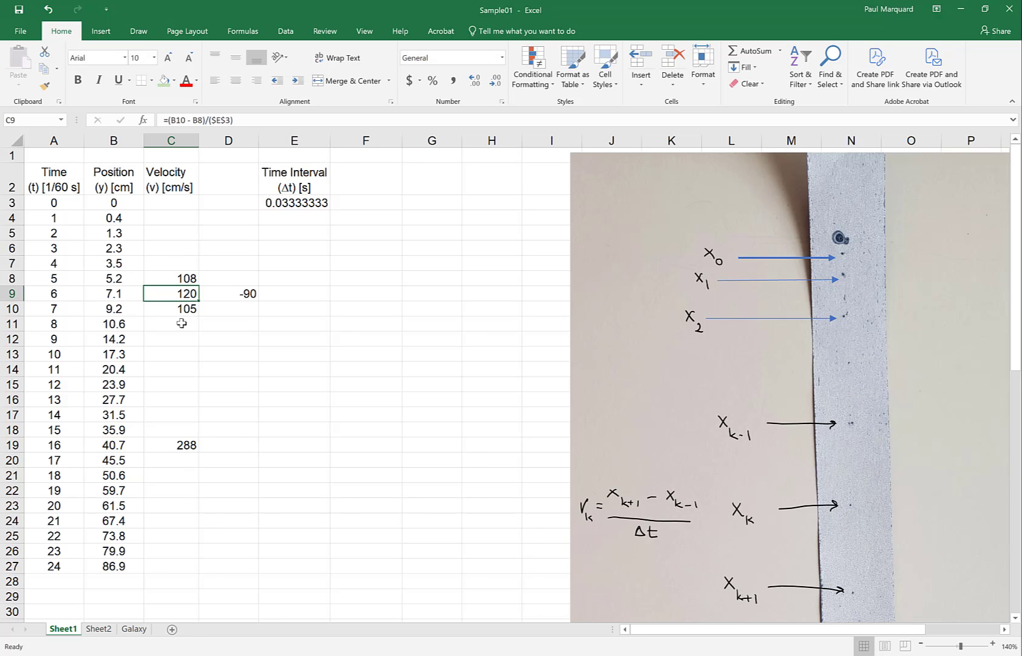
double_click(167, 296)
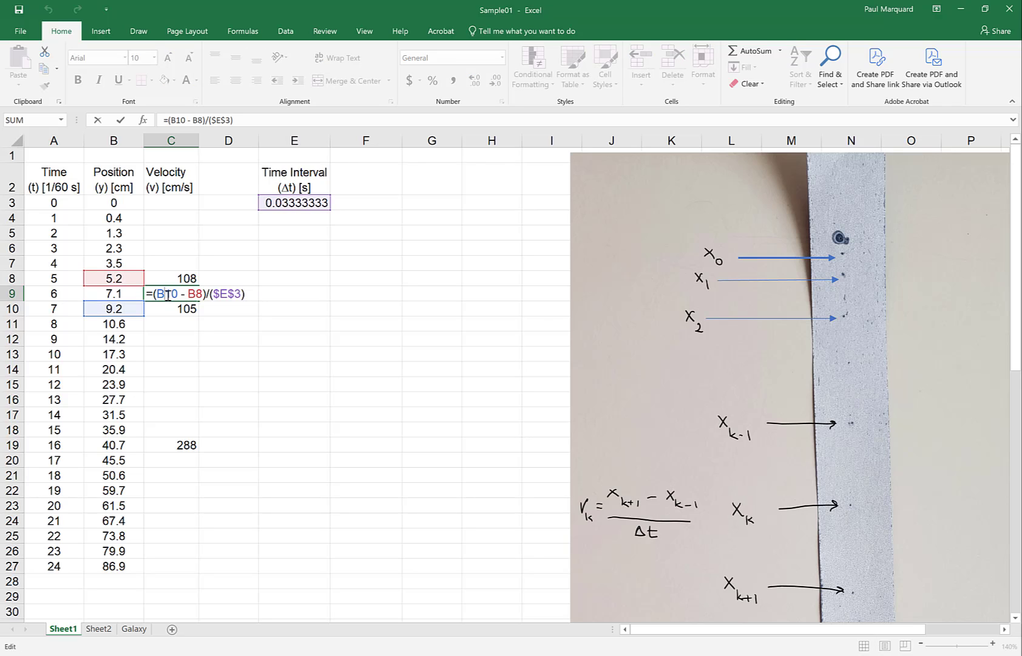
double_click(165, 445)
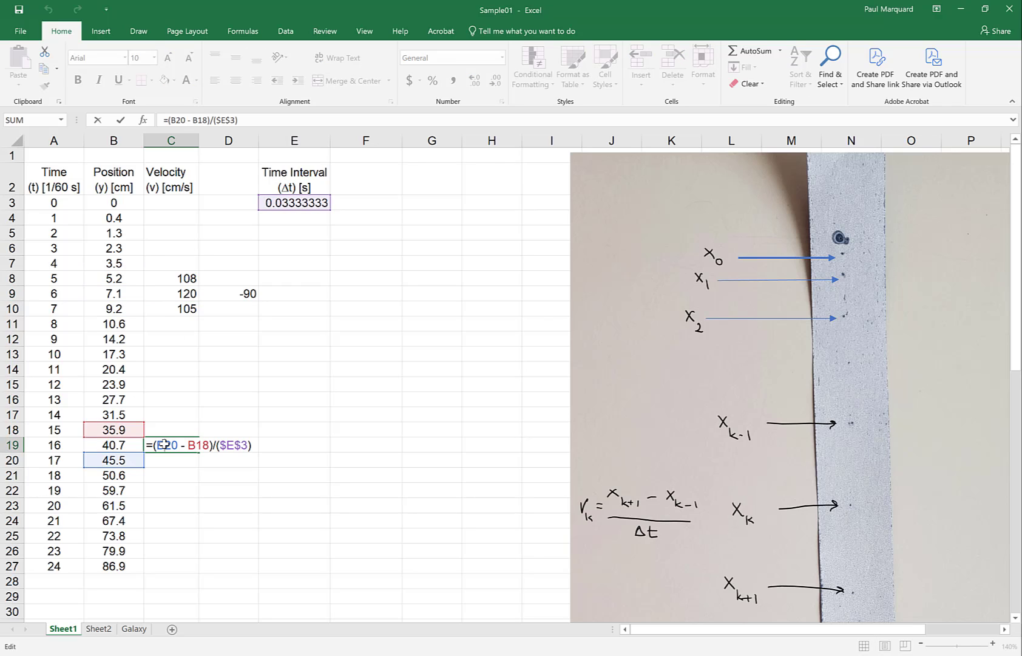